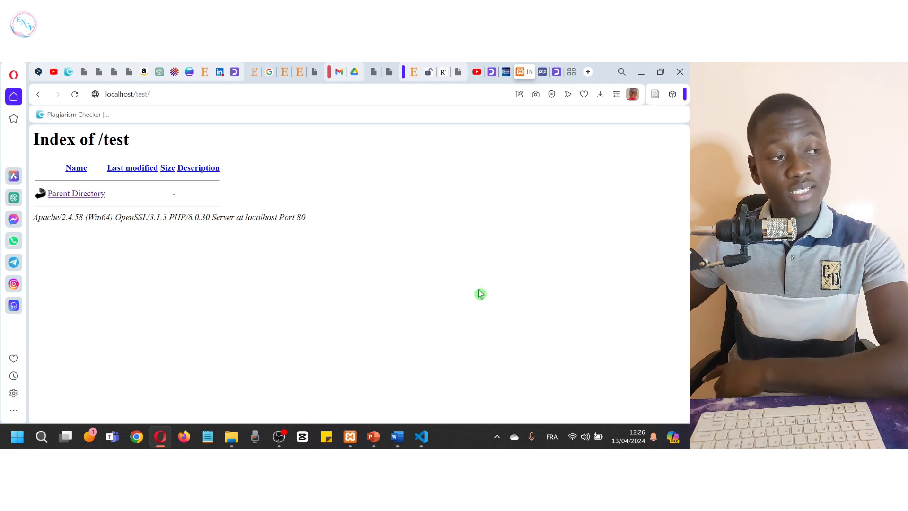
# Step: Select the localhost/test/ address in Opera's address bar
pyautogui.click(213, 94)
# Step: Trim the address to localhost/, open phpMyAdmin from the XAMPP dashboard, then switch to File Explorer
pyautogui.click(213, 94)
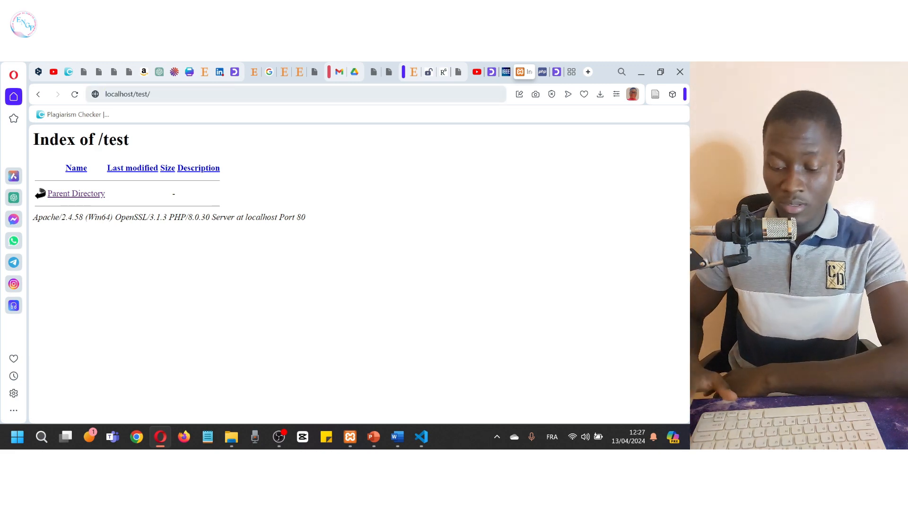
pyautogui.press('BackSpace')
pyautogui.press('BackSpace')
pyautogui.press('BackSpace')
pyautogui.press('BackSpace')
pyautogui.press('BackSpace')
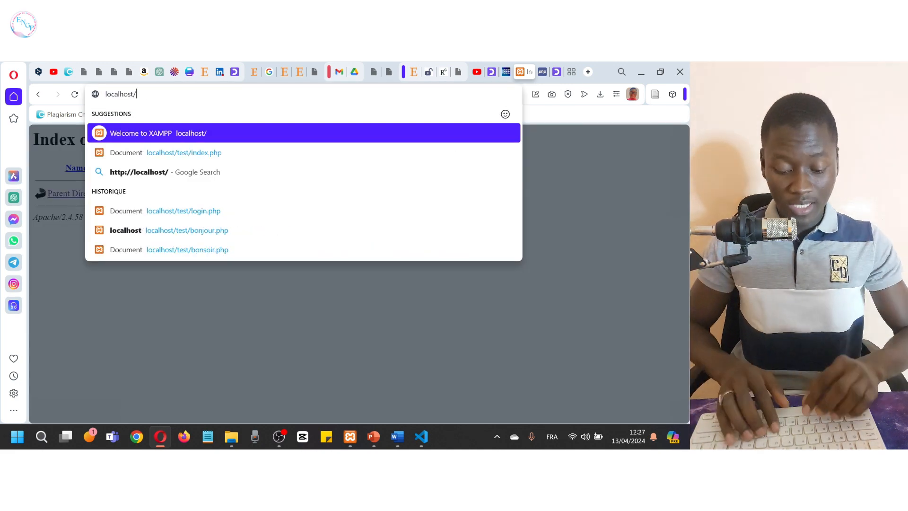
pyautogui.write('php')
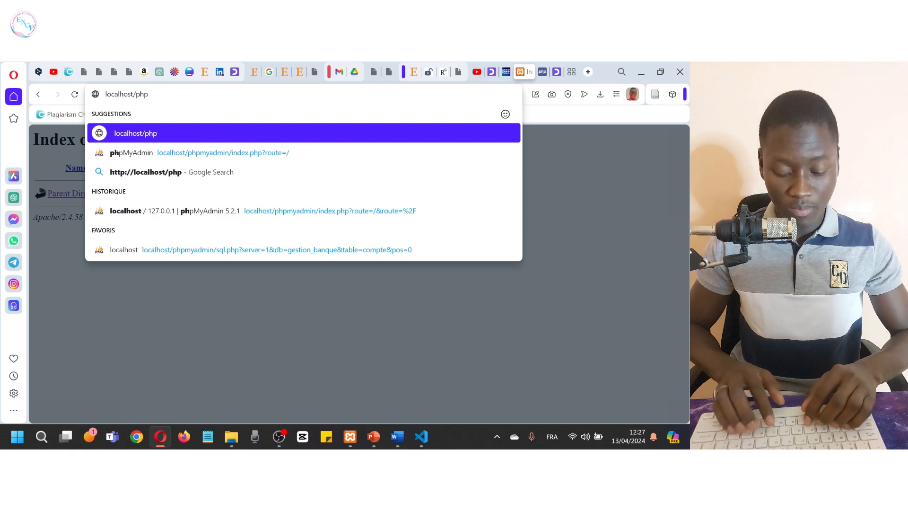
pyautogui.write('myad')
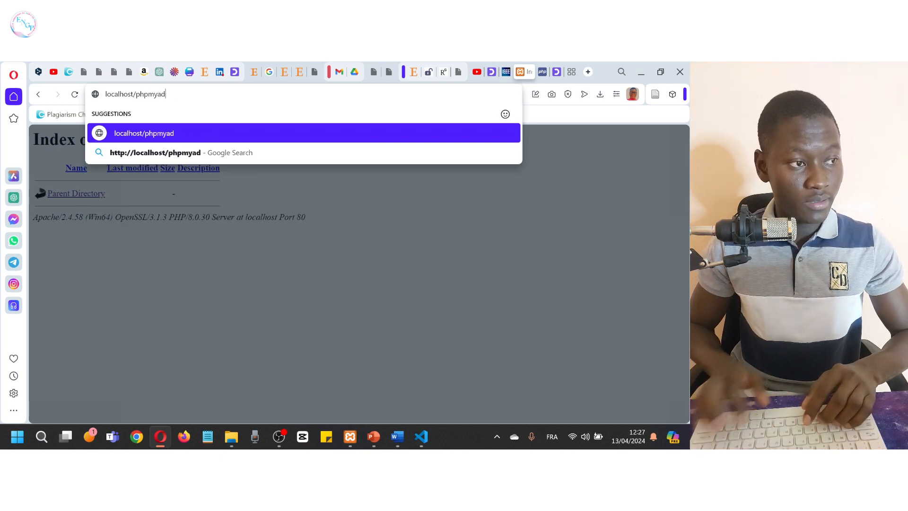
pyautogui.press('BackSpace')
pyautogui.press('BackSpace')
pyautogui.press('BackSpace')
pyautogui.press('BackSpace')
pyautogui.press('BackSpace')
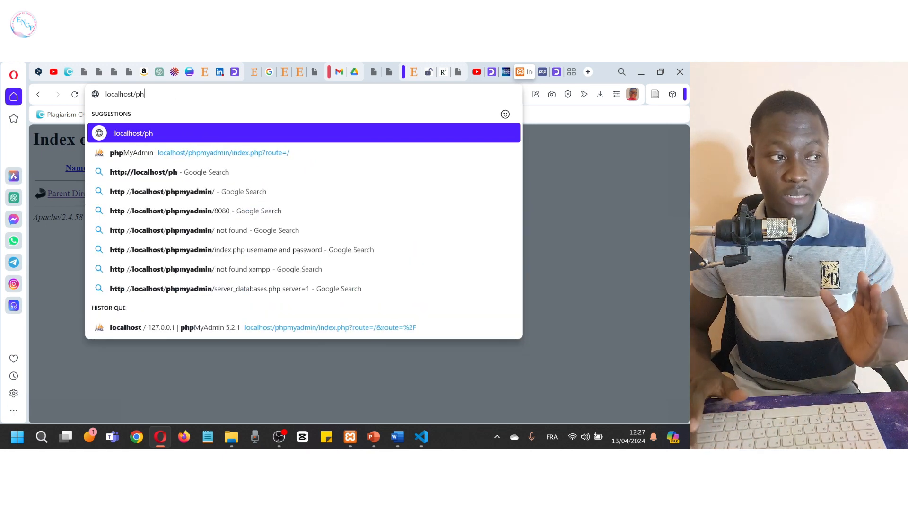
pyautogui.press('BackSpace')
pyautogui.press('BackSpace')
pyautogui.press('Return')
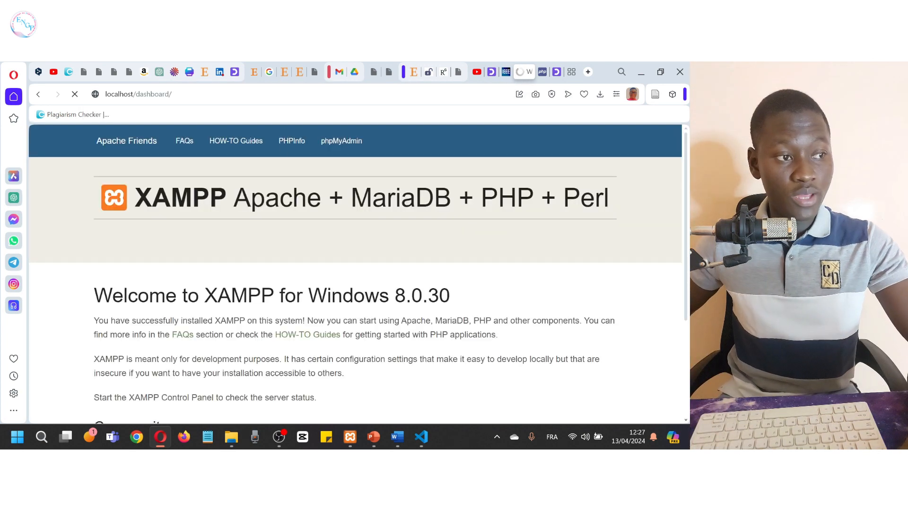
pyautogui.click(333, 155)
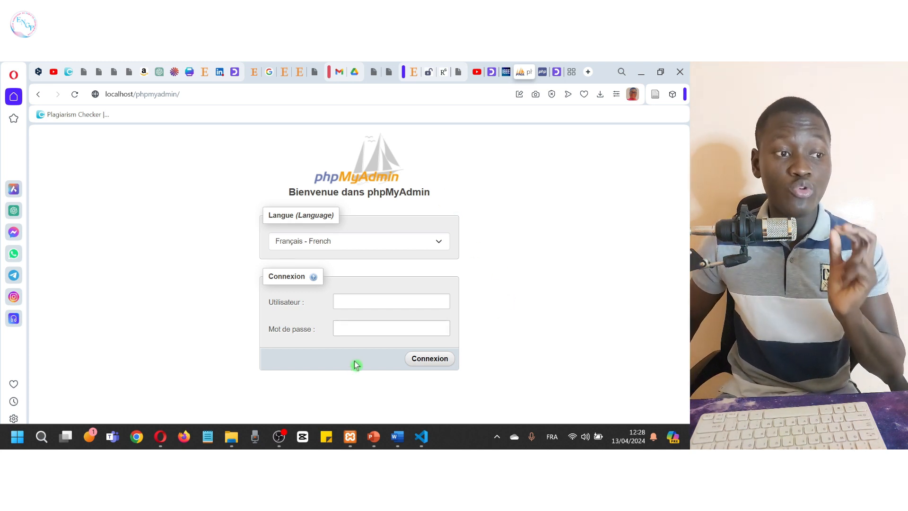
pyautogui.click(234, 436)
# Step: Browse to the C:\xampp\phpMyAdmin folder in File Explorer
pyautogui.click(61, 387)
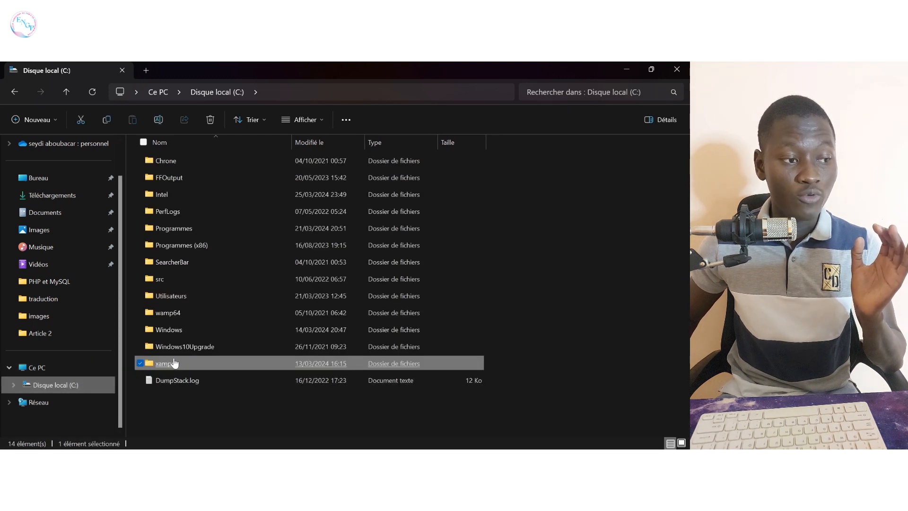
pyautogui.doubleClick(177, 368)
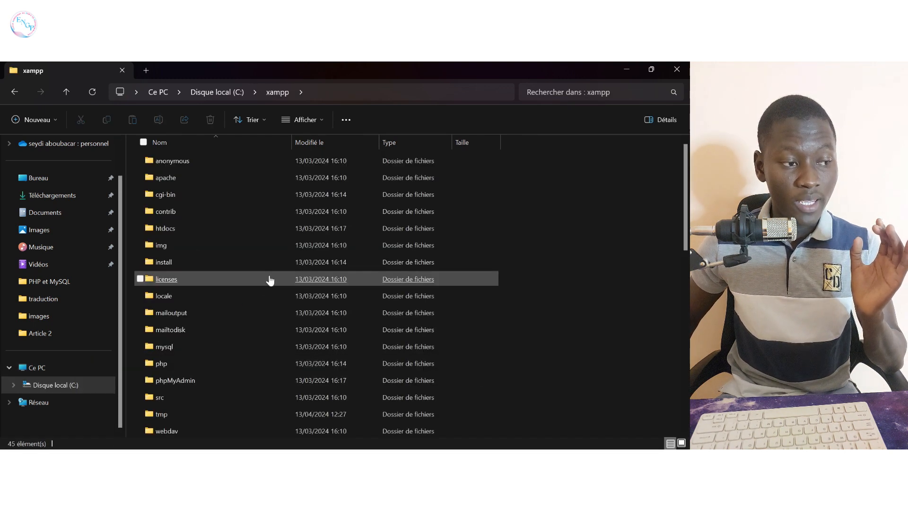
pyautogui.click(243, 351)
pyautogui.doubleClick(199, 383)
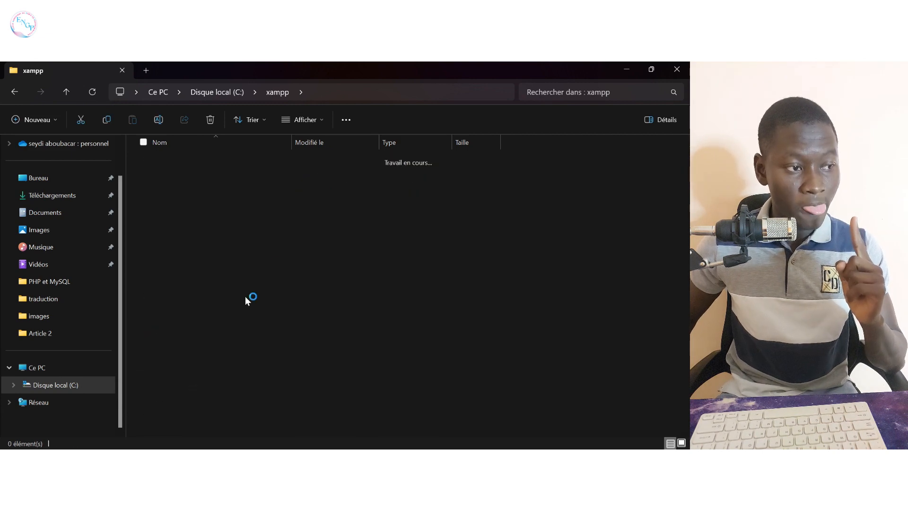
pyautogui.scroll(-2, 325, 298)
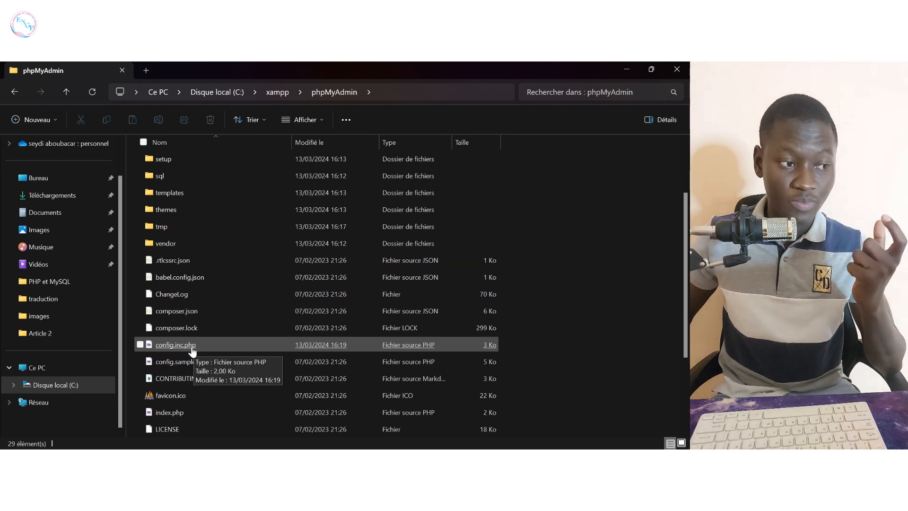
pyautogui.scroll(-2, 192, 347)
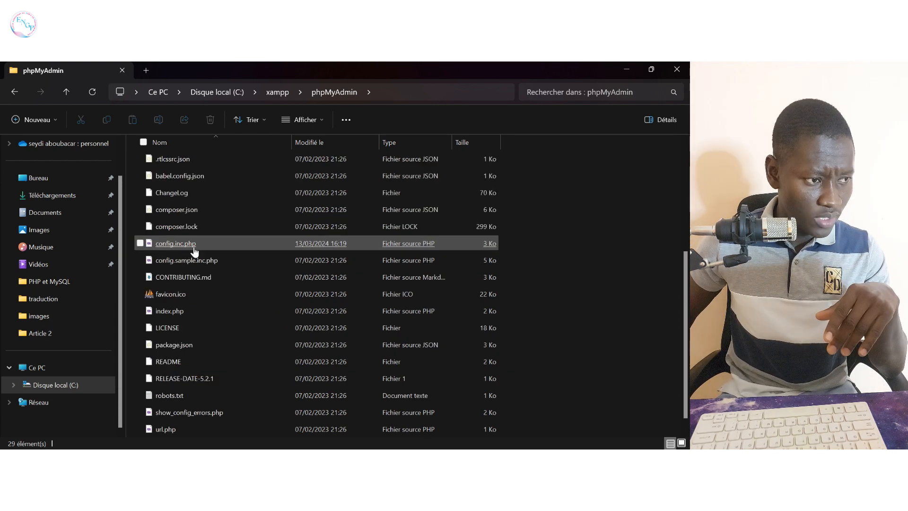
# Step: Bring up the Ouvrir avec program choices for config.inc.php
pyautogui.click(194, 248)
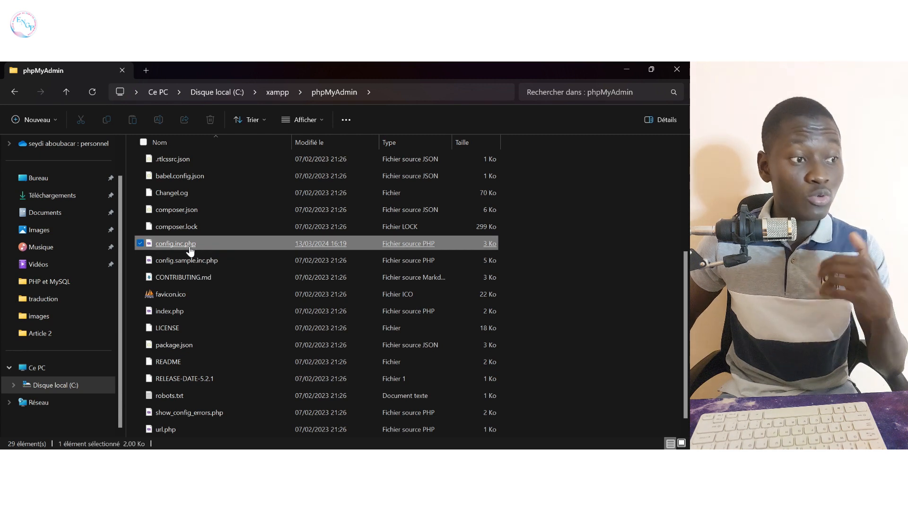
pyautogui.rightClick(190, 247)
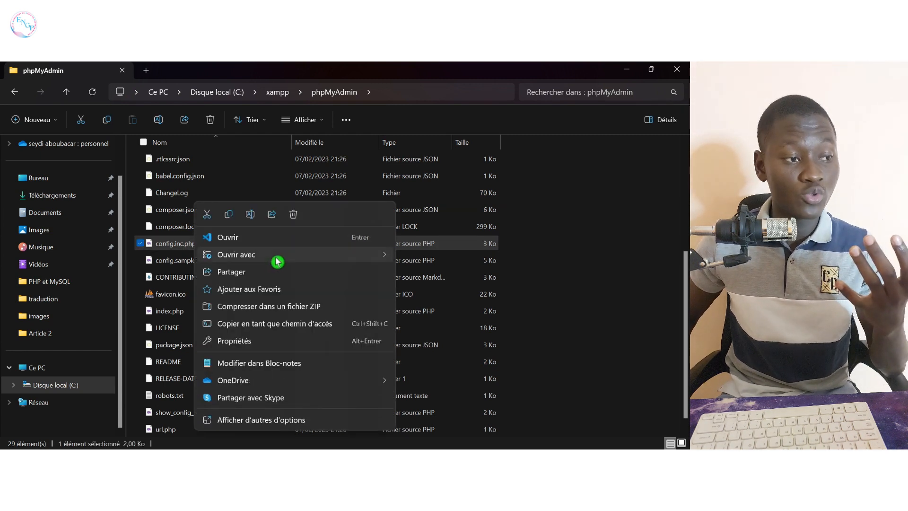
pyautogui.click(276, 255)
# Step: Open config.inc.php in Notepad, check auth_type is 'cookie', and close it unchanged
pyautogui.click(439, 258)
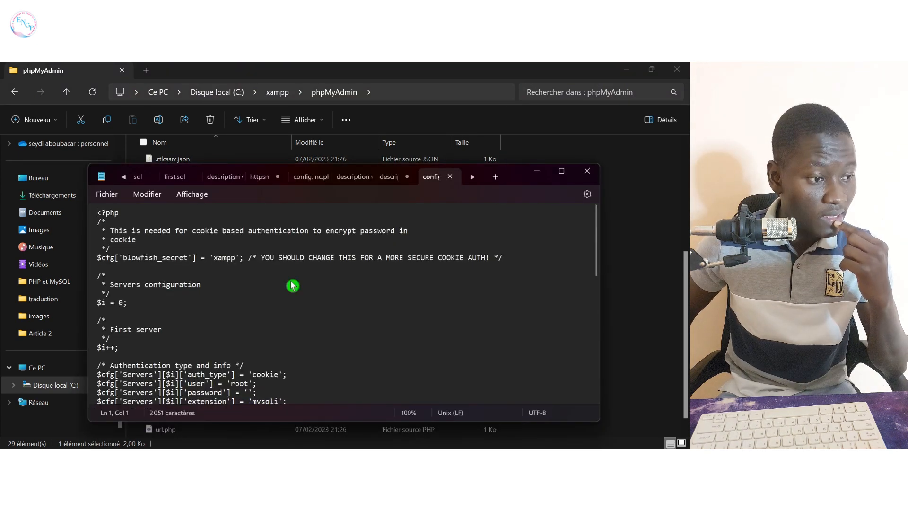
pyautogui.scroll(-1, 294, 283)
pyautogui.moveTo(287, 343); pyautogui.dragTo(95, 345)
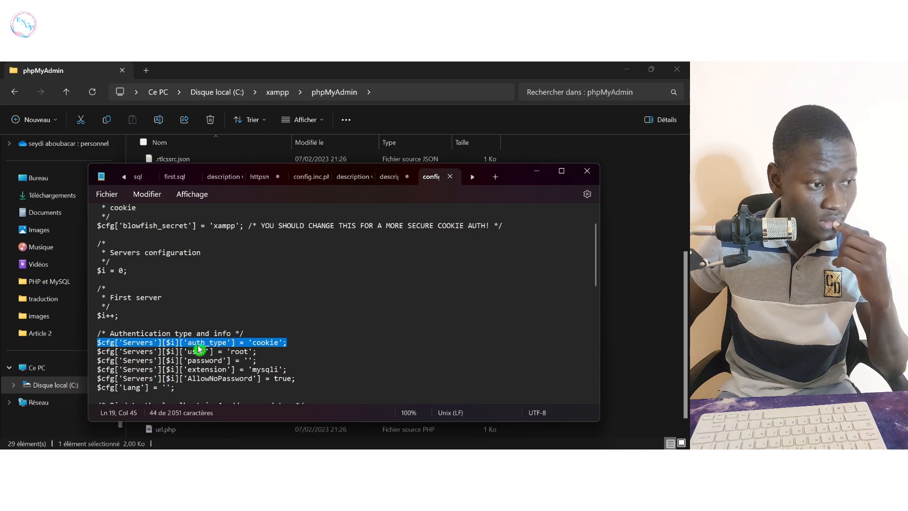
pyautogui.click(252, 345)
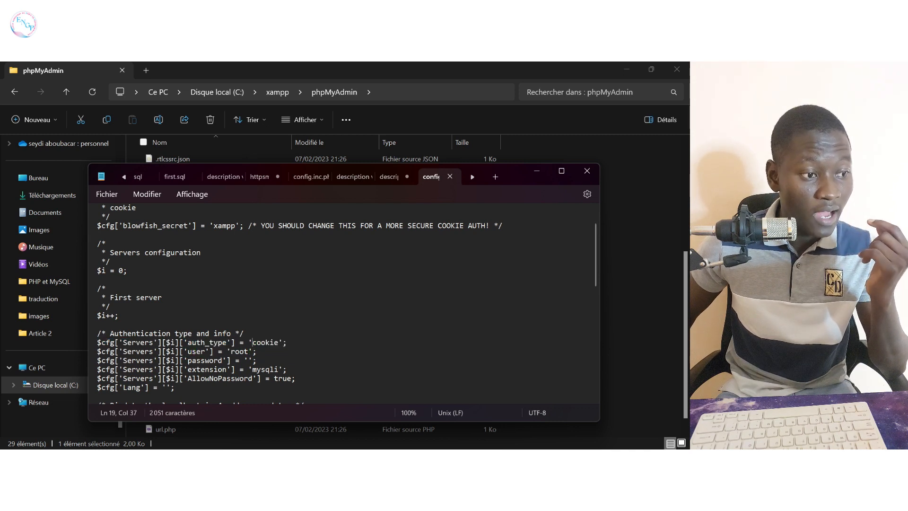
pyautogui.doubleClick(261, 345)
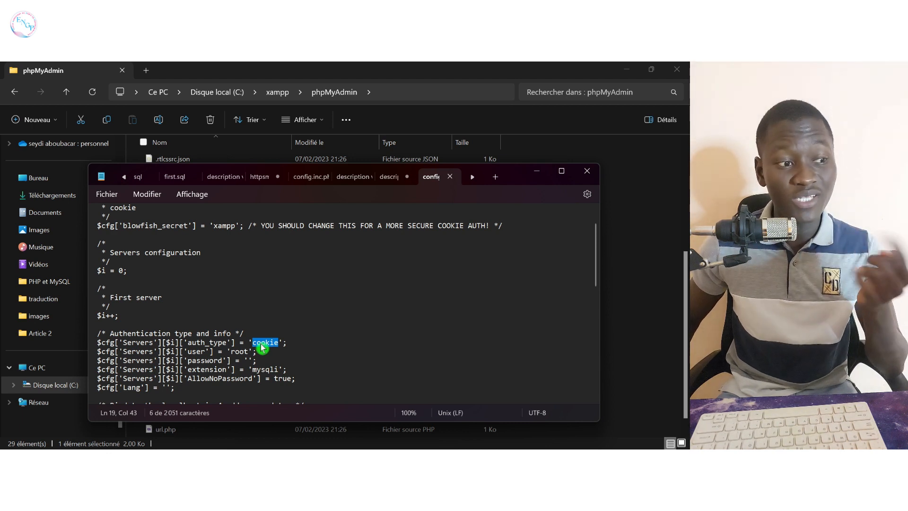
pyautogui.click(261, 345)
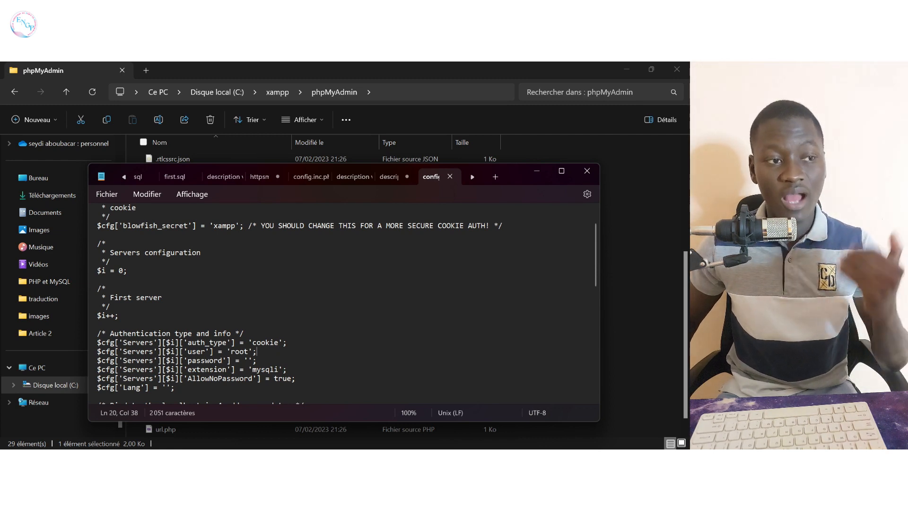
pyautogui.click(587, 171)
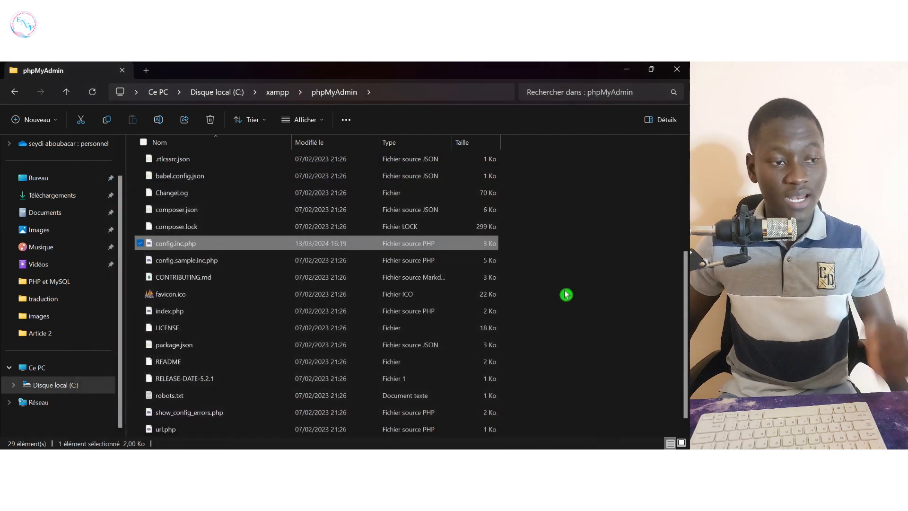
# Step: Log in to phpMyAdmin as root with an empty password
pyautogui.hotkey('alt', 'Tab')
pyautogui.click(253, 229)
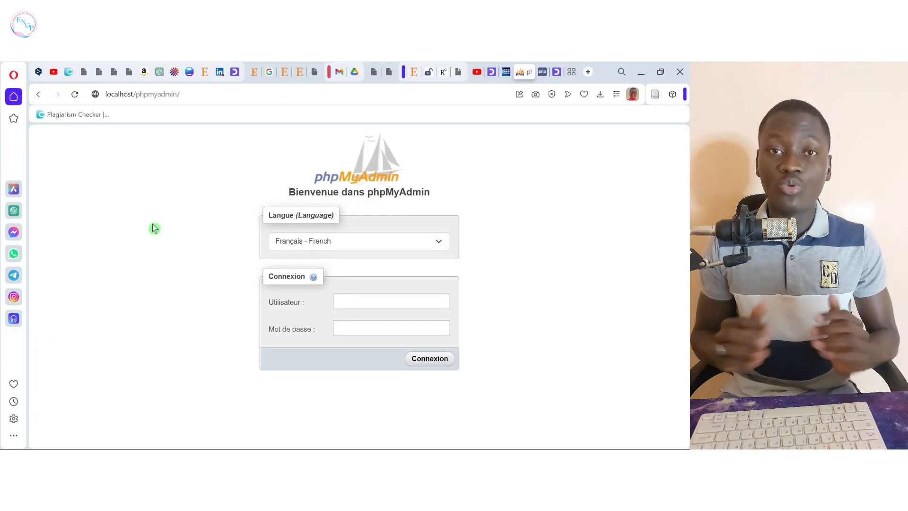
pyautogui.write('root')
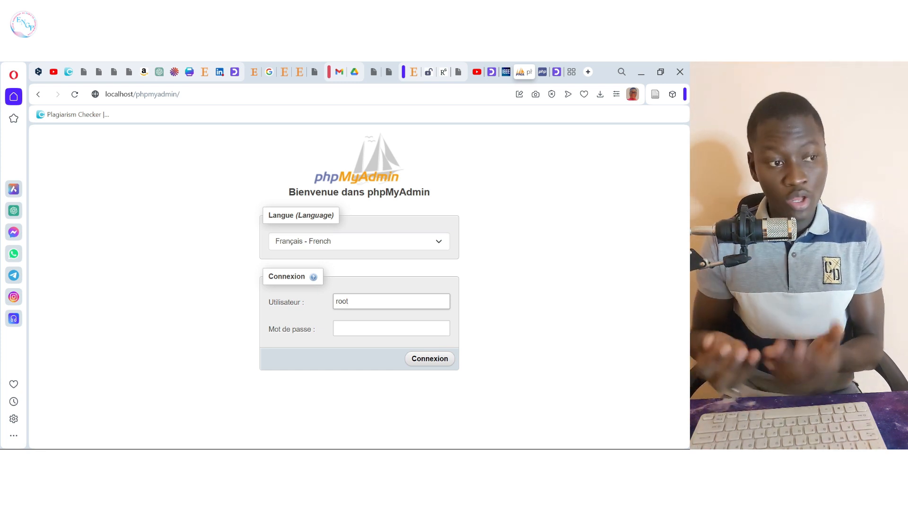
pyautogui.click(372, 326)
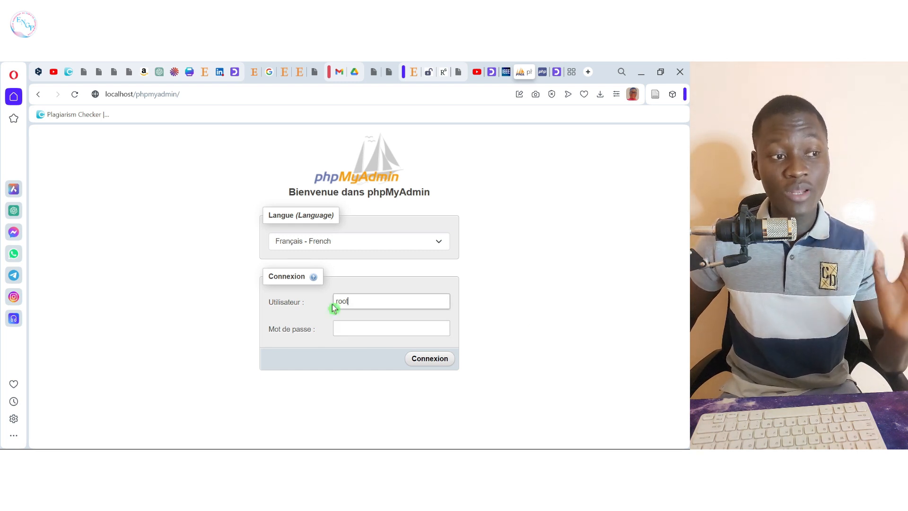
pyautogui.doubleClick(334, 306)
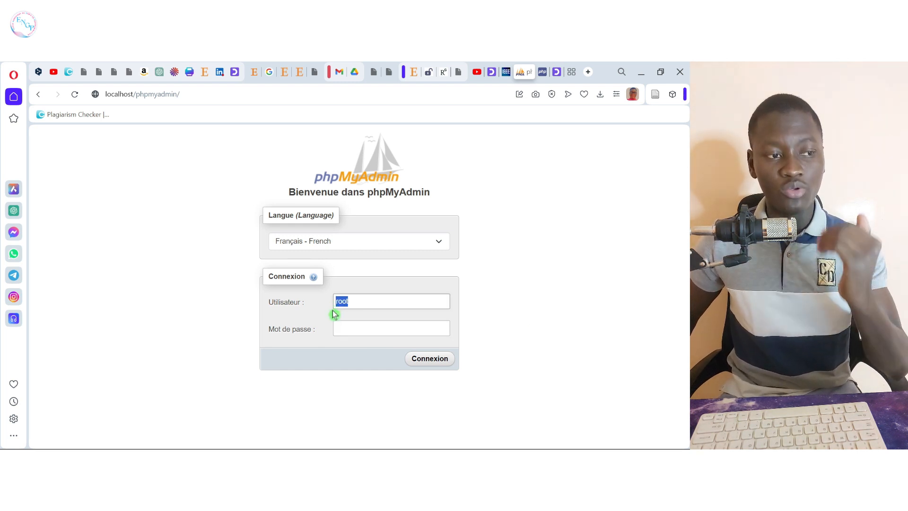
pyautogui.click(435, 361)
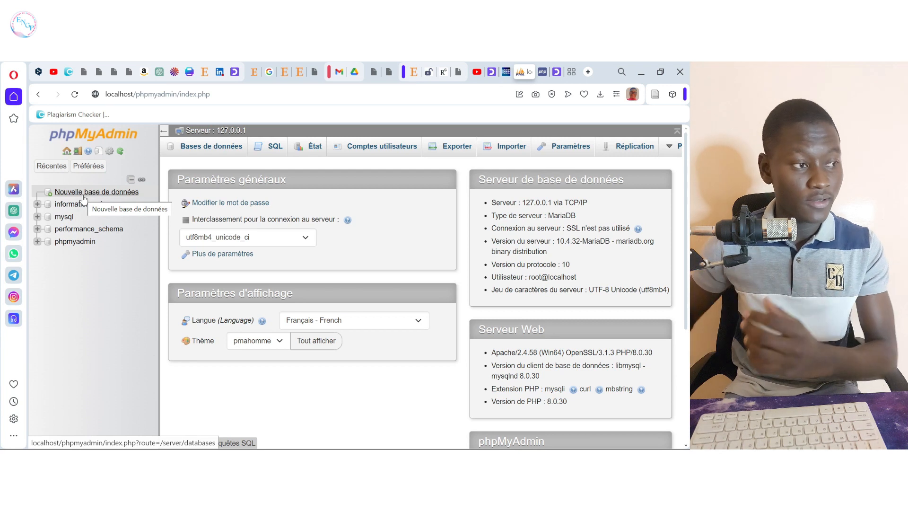
# Step: Create a database named 'test' with utf8_general_ci collation
pyautogui.click(88, 195)
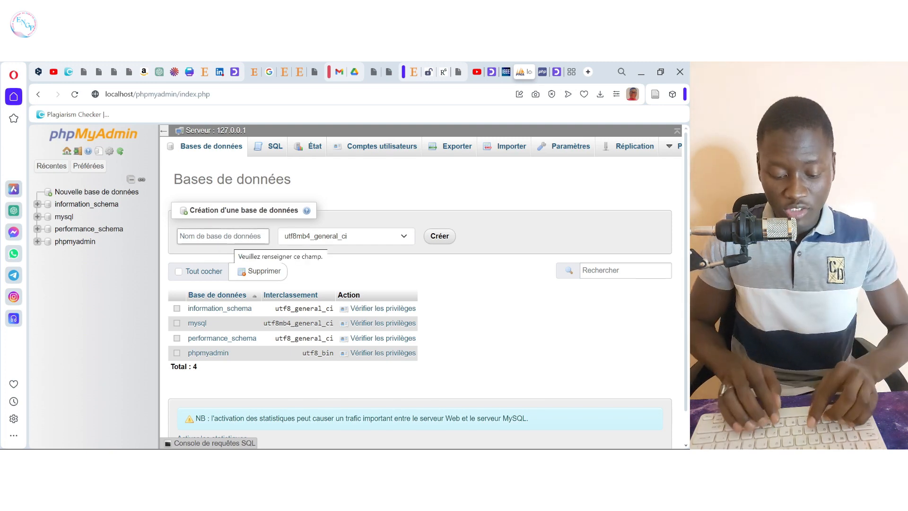
pyautogui.write('test')
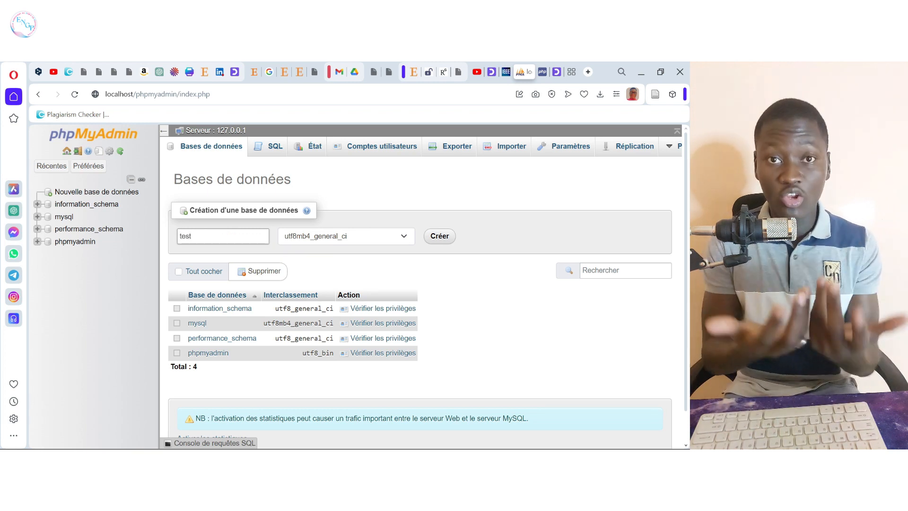
pyautogui.click(405, 239)
pyautogui.click(405, 239)
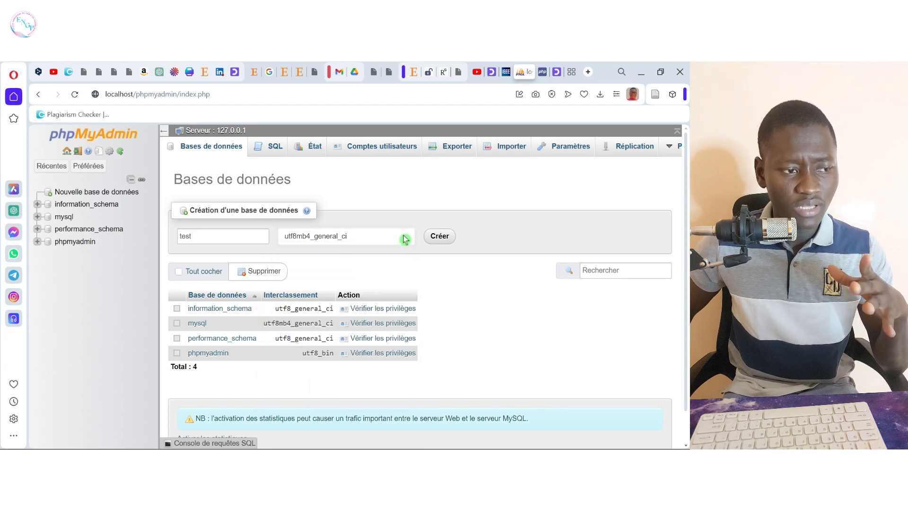
pyautogui.click(405, 239)
pyautogui.click(405, 239)
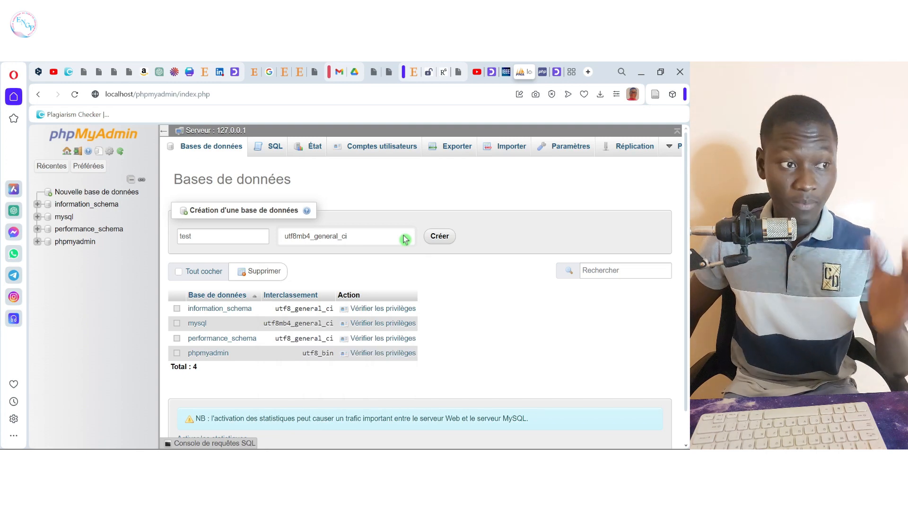
pyautogui.click(405, 239)
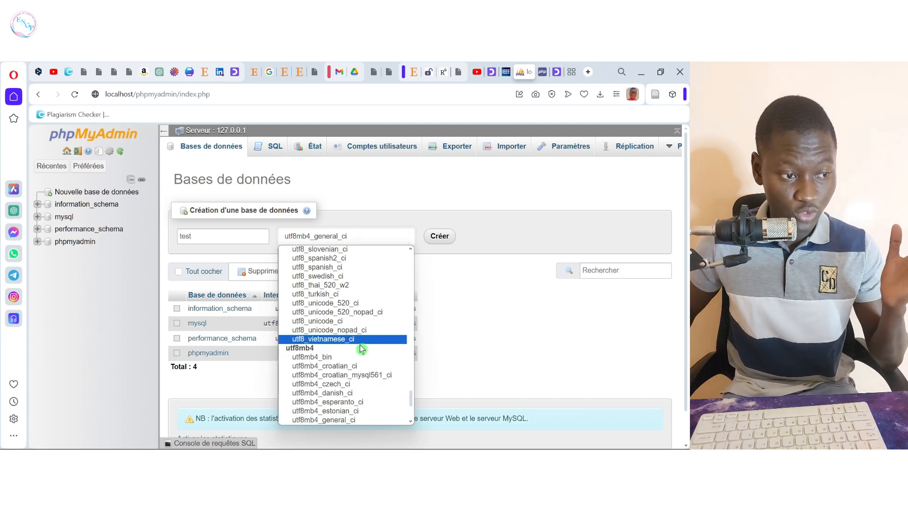
pyautogui.scroll(5, 334, 341)
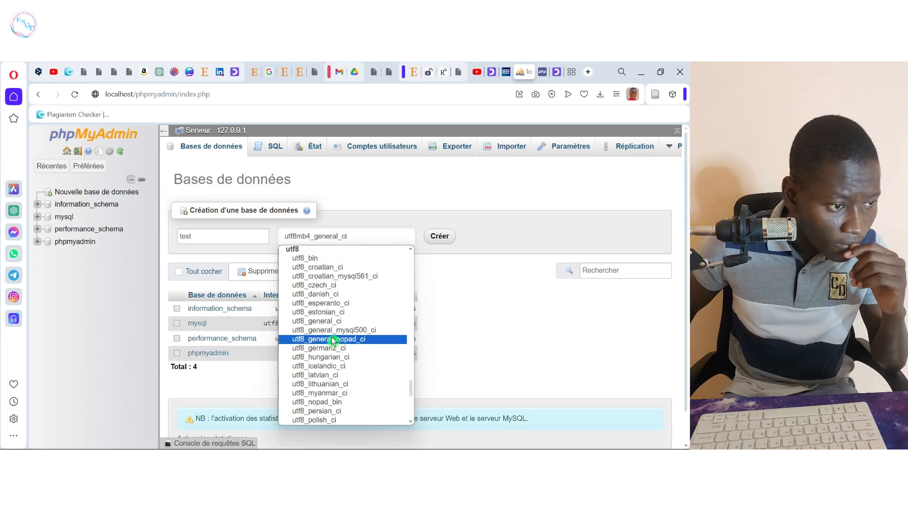
pyautogui.click(333, 322)
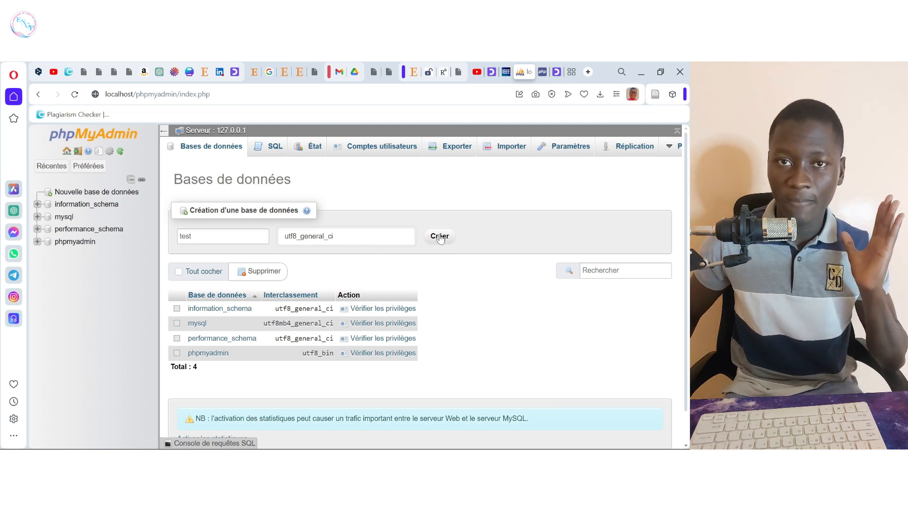
pyautogui.click(440, 238)
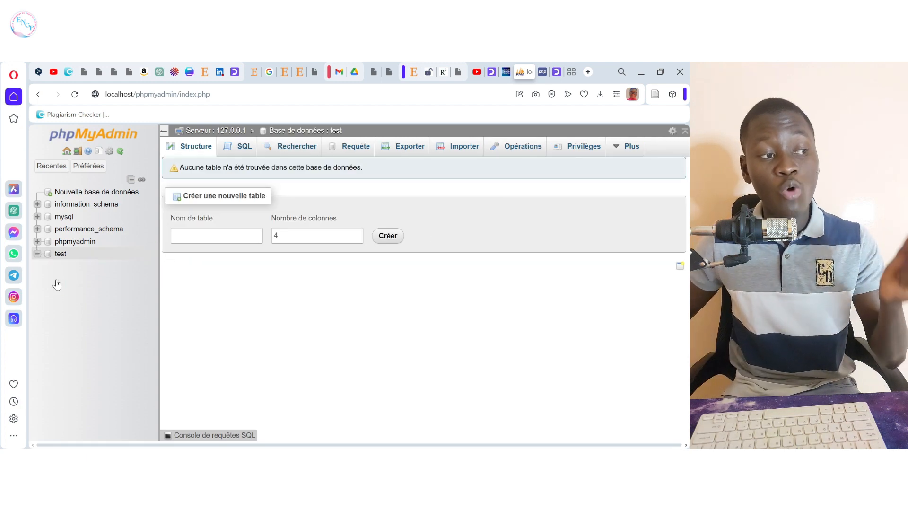
pyautogui.moveTo(63, 285); pyautogui.dragTo(88, 232)
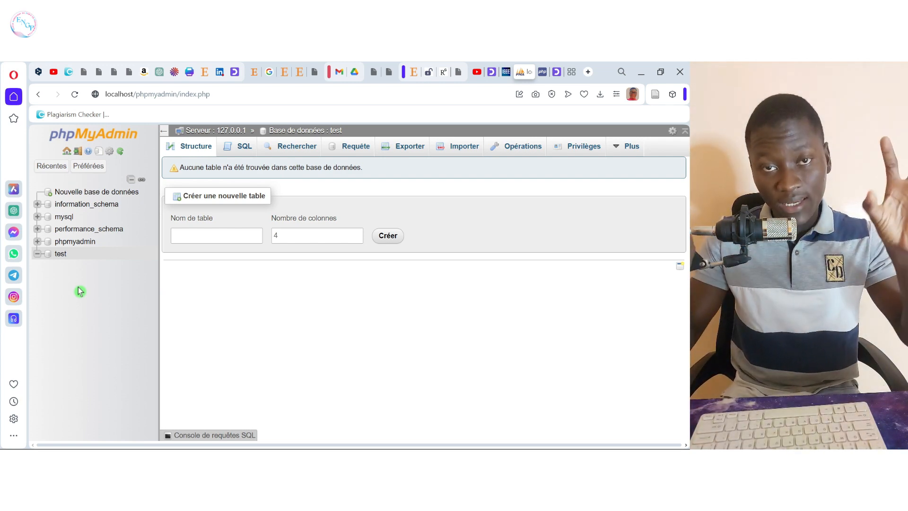
pyautogui.click(60, 255)
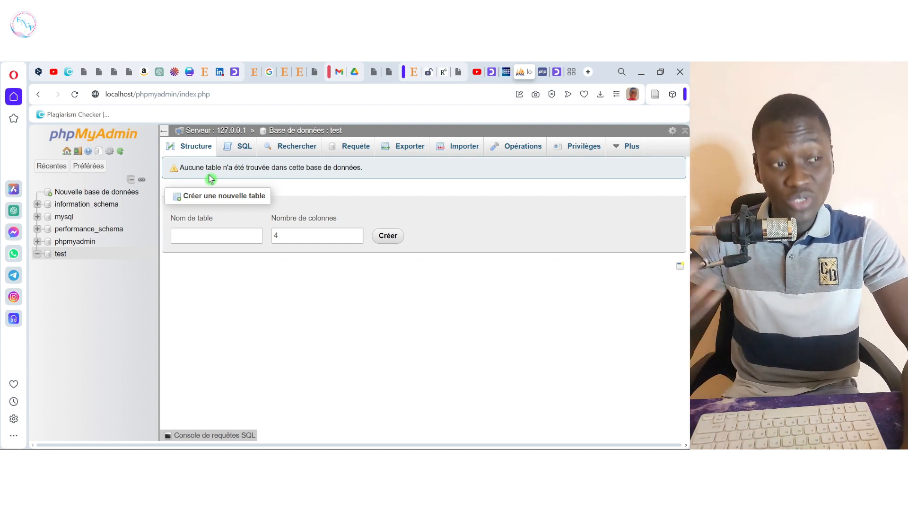
pyautogui.click(203, 231)
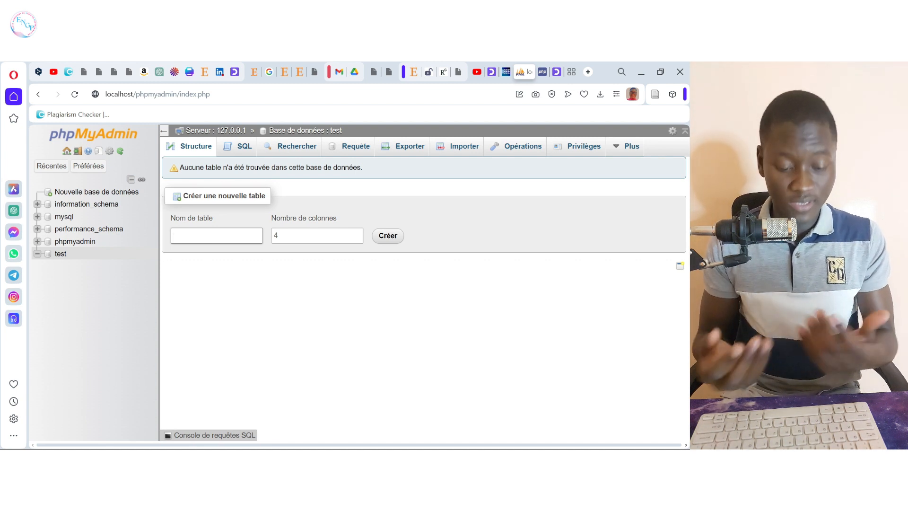
# Step: Start a new table named 'news' with 3 columns
pyautogui.write('news')
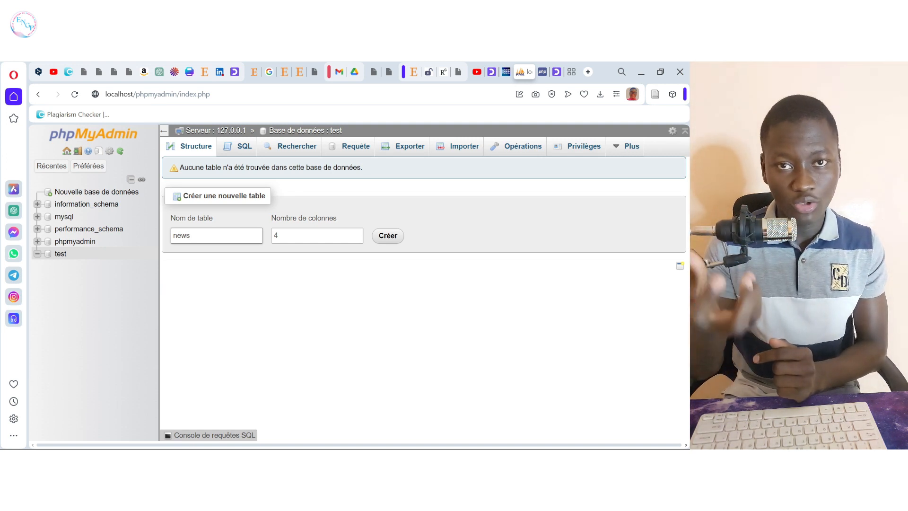
pyautogui.click(317, 236)
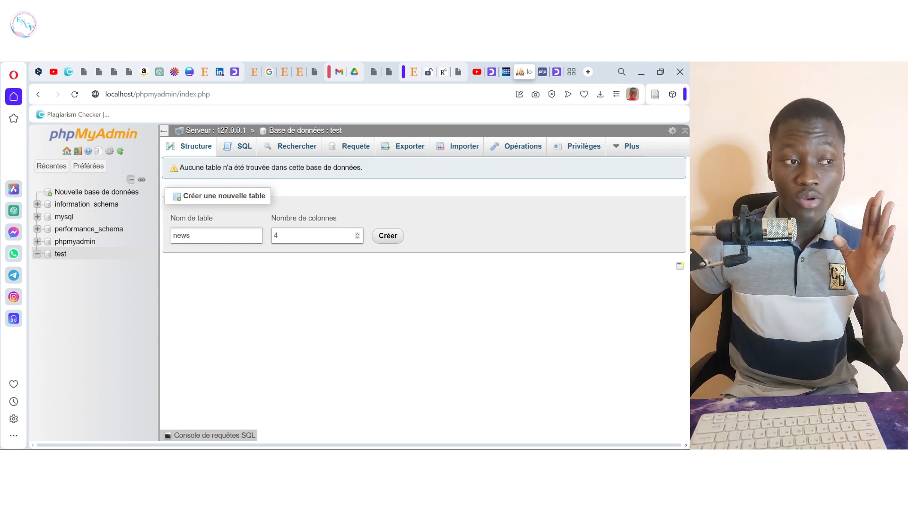
pyautogui.press('Tab')
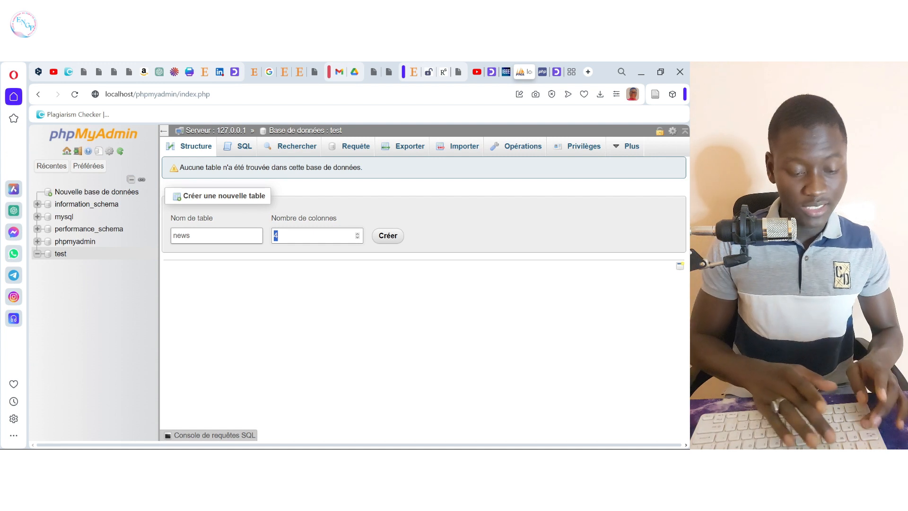
pyautogui.click(358, 238)
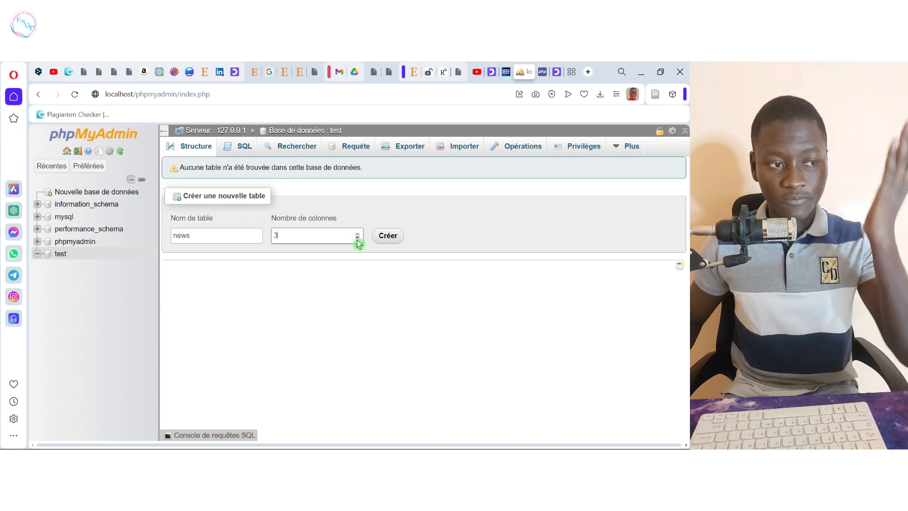
pyautogui.click(381, 236)
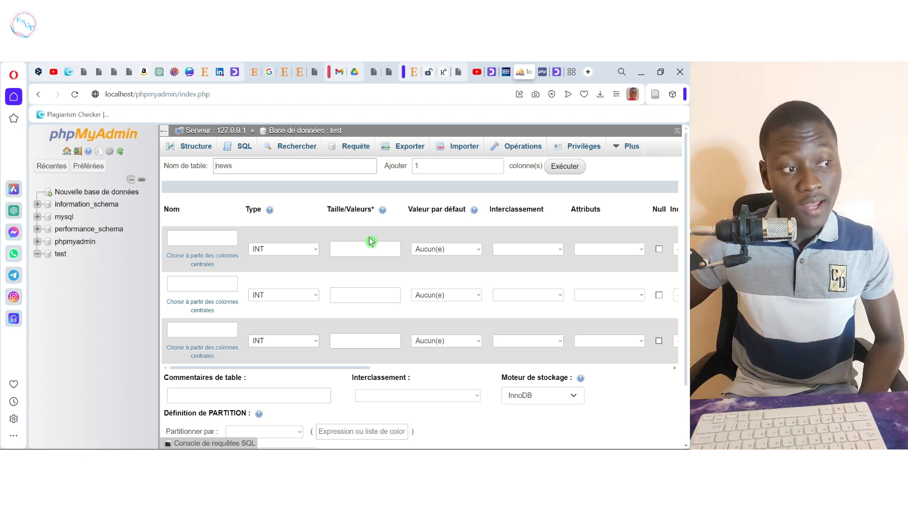
# Step: Name the three columns id, titre and contenu
pyautogui.click(202, 238)
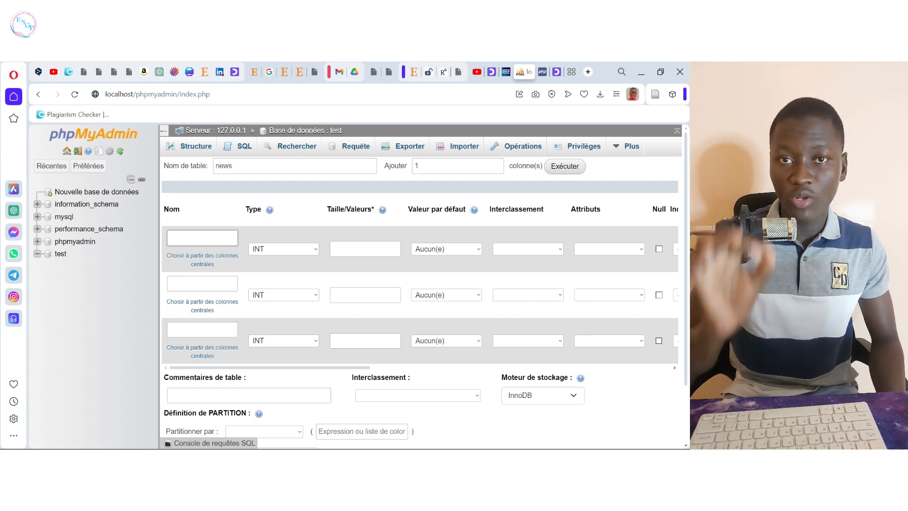
pyautogui.write('ID')
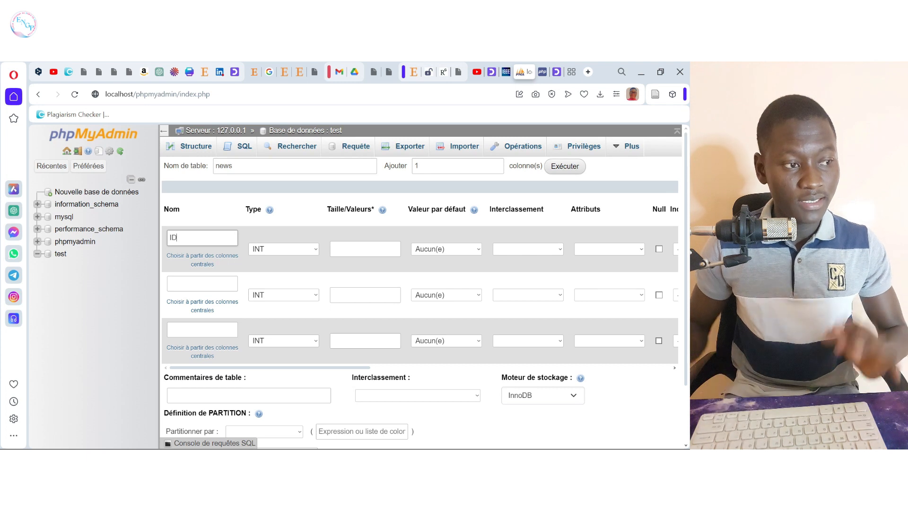
pyautogui.press('BackSpace')
pyautogui.press('BackSpace')
pyautogui.write('id')
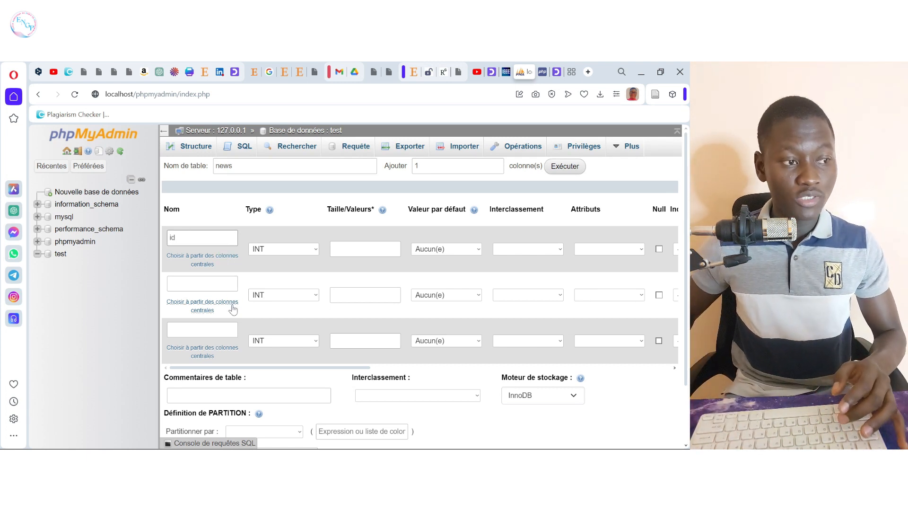
pyautogui.click(208, 283)
pyautogui.write('titre')
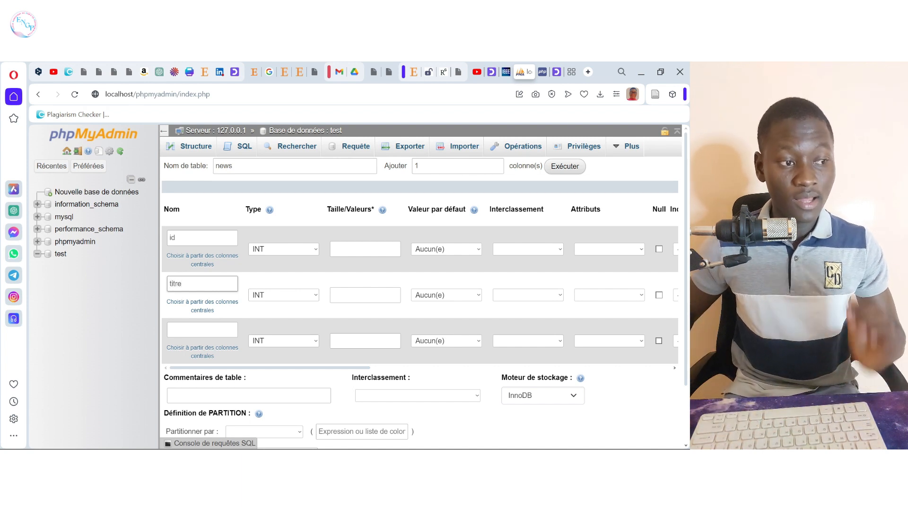
pyautogui.click(204, 327)
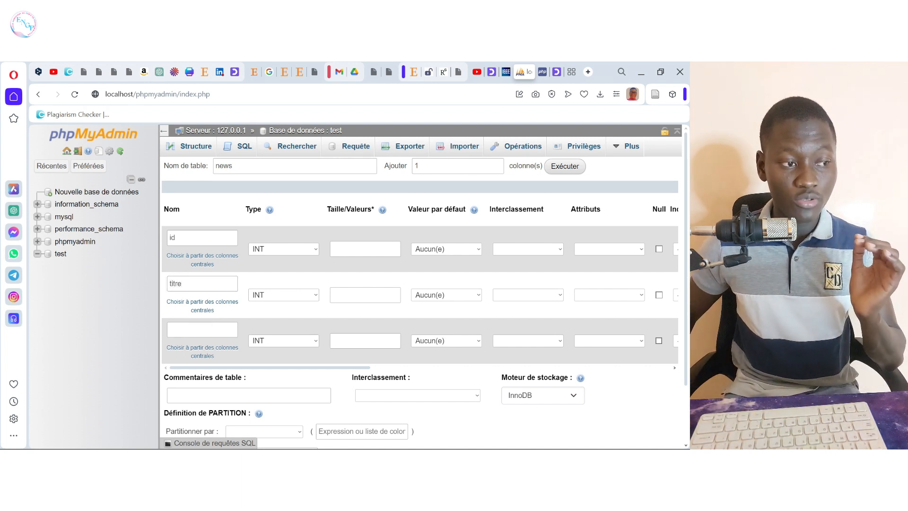
pyautogui.write('contenu')
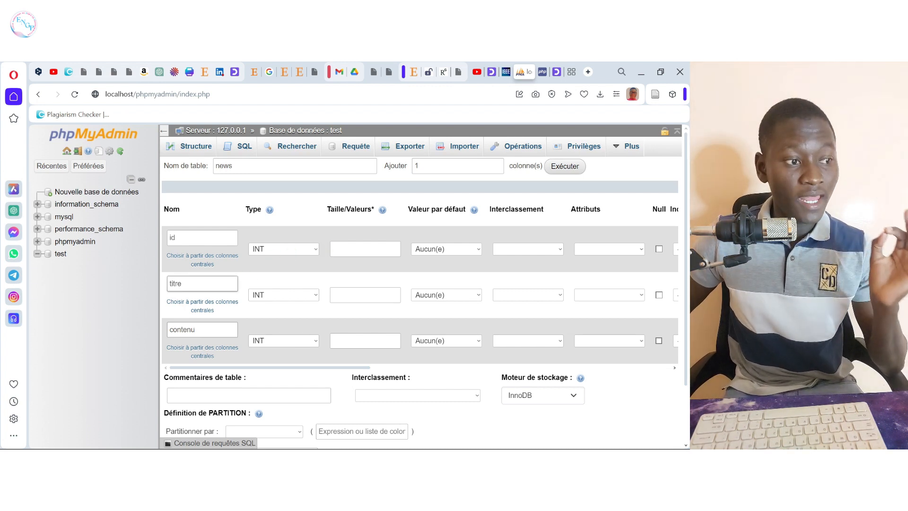
pyautogui.click(315, 296)
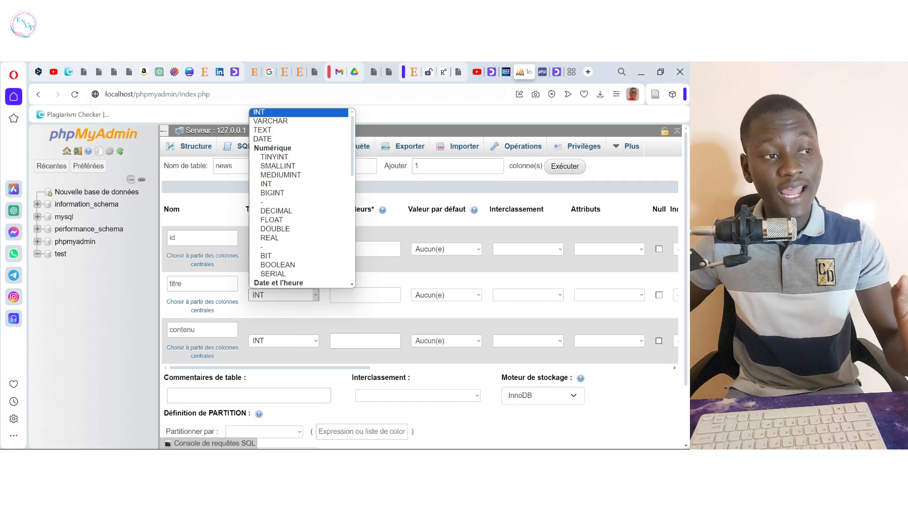
# Step: Make titre a VARCHAR of length 255 and contenu a TEXT column
pyautogui.click(292, 124)
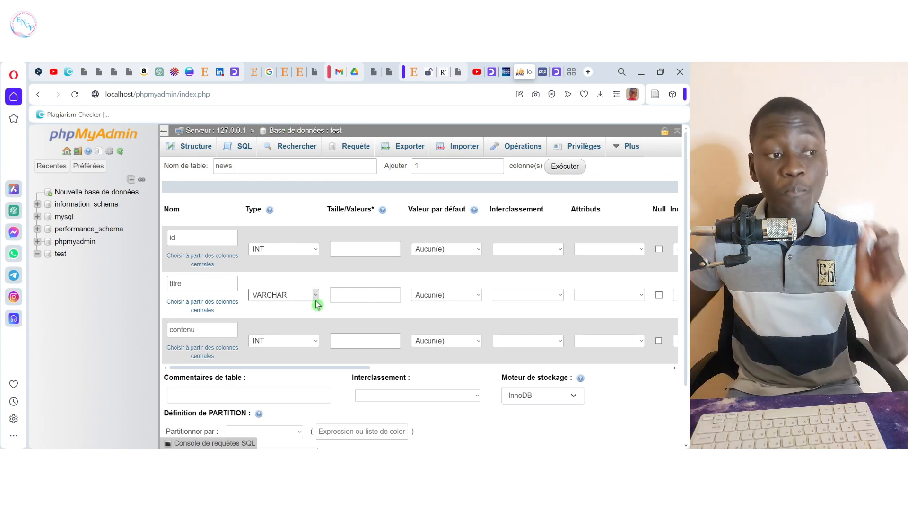
pyautogui.click(366, 295)
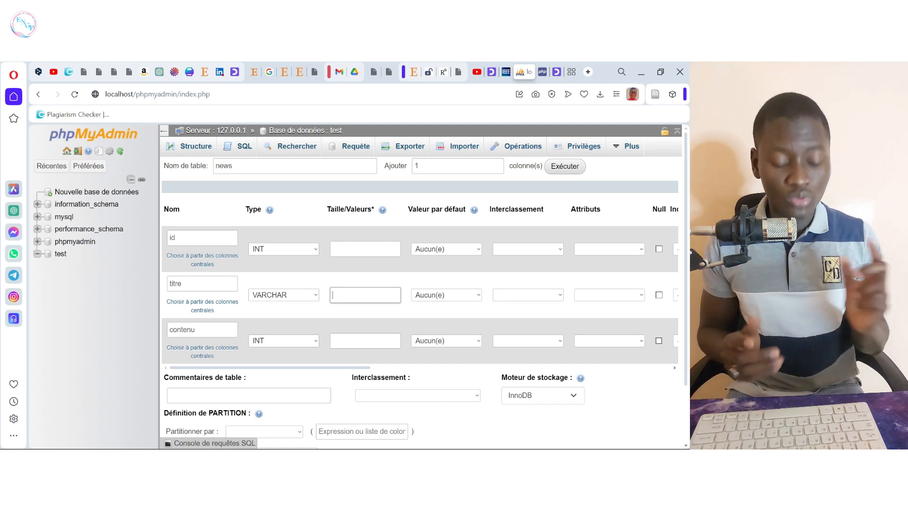
pyautogui.write('255')
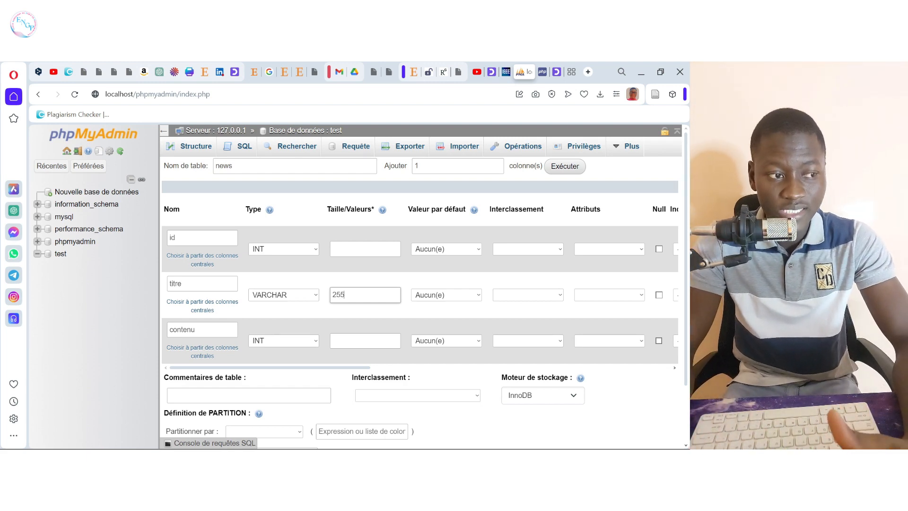
pyautogui.click(301, 340)
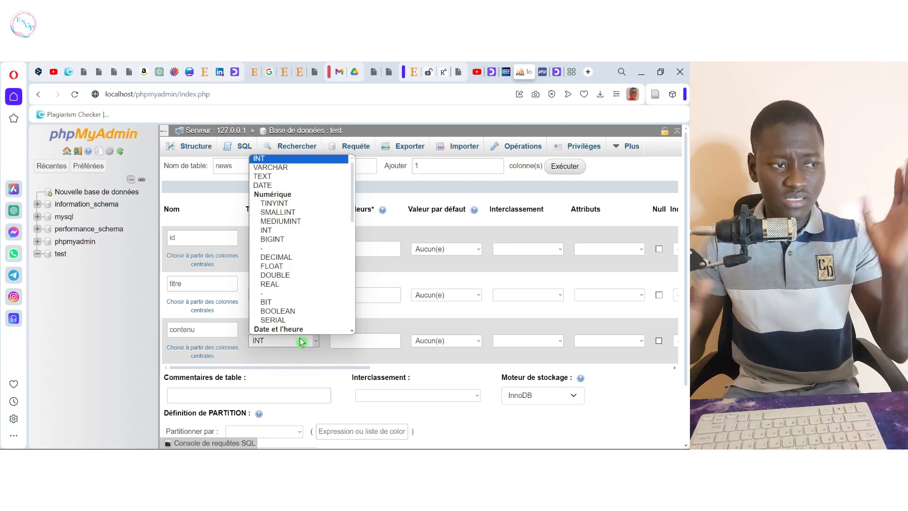
pyautogui.click(282, 176)
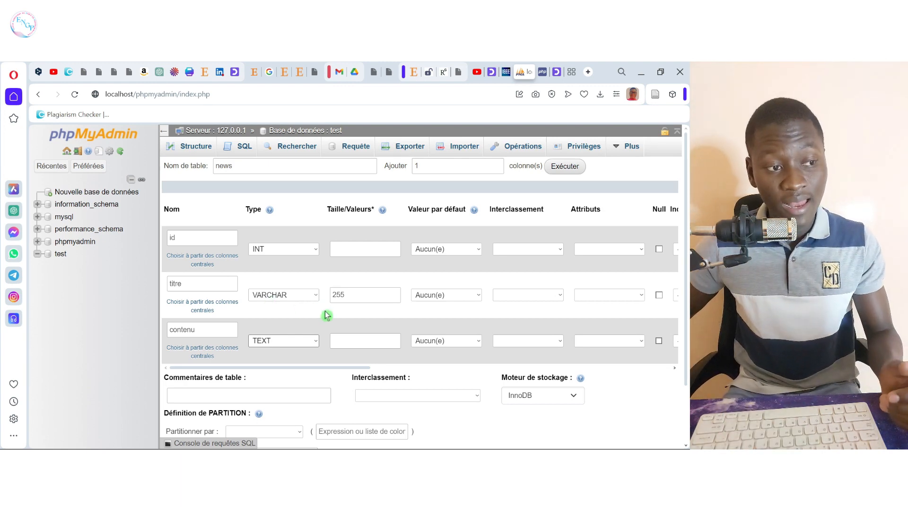
pyautogui.click(342, 296)
pyautogui.doubleClick(340, 295)
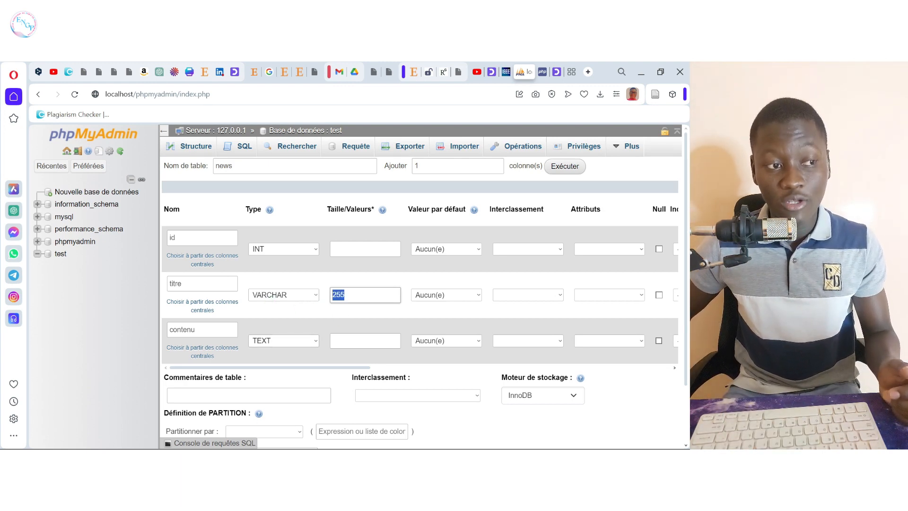
pyautogui.click(364, 297)
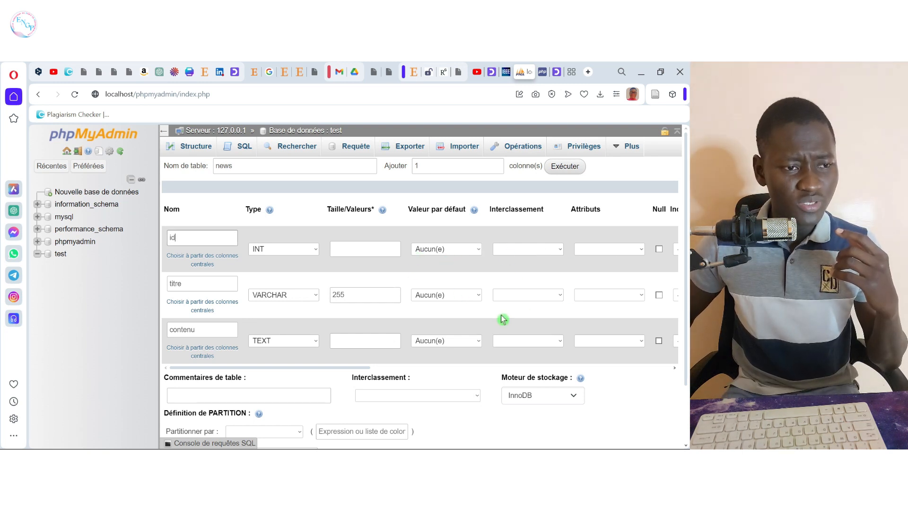
# Step: Set the id column's index to PRIMARY
pyautogui.hscroll(2, 369, 375)
pyautogui.moveTo(368, 373); pyautogui.dragTo(442, 349)
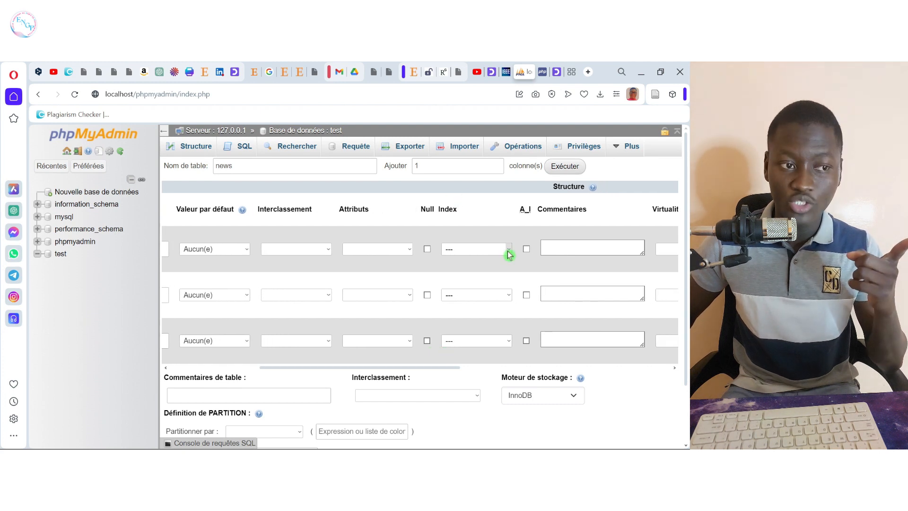
pyautogui.click(510, 251)
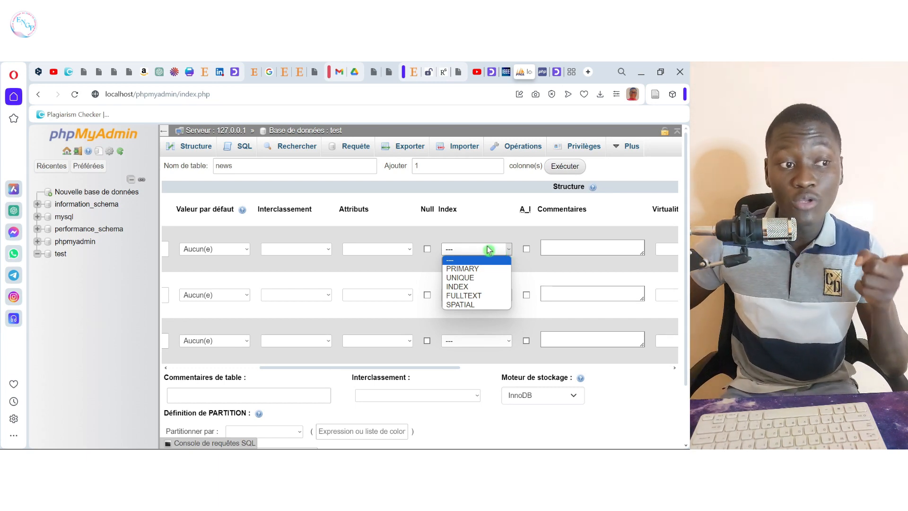
pyautogui.moveTo(458, 210); pyautogui.dragTo(445, 209)
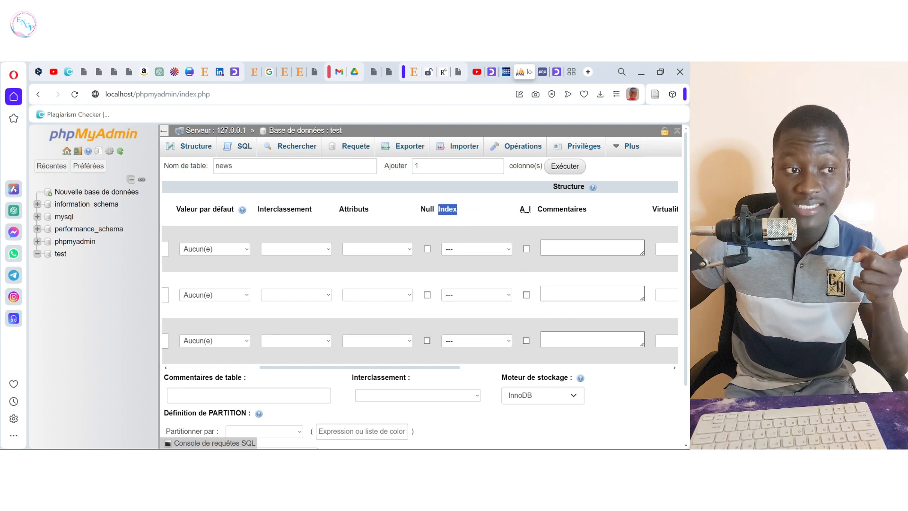
pyautogui.click(508, 250)
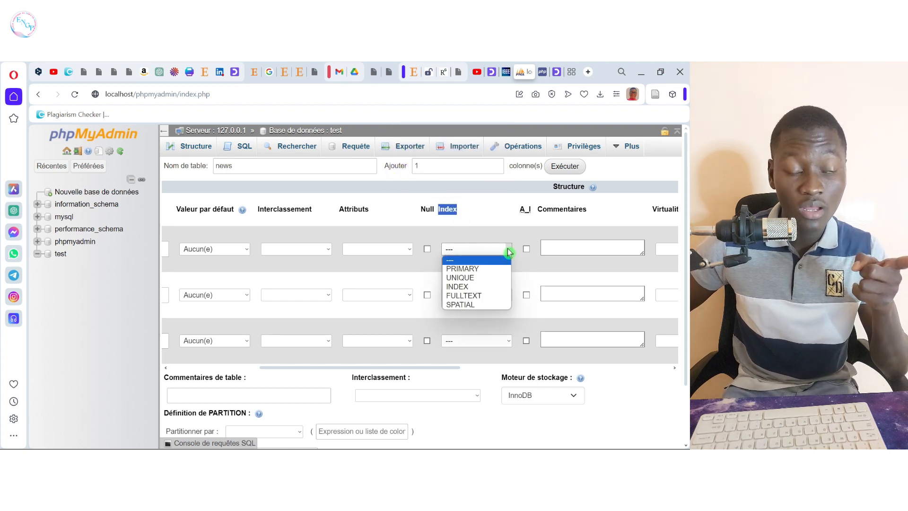
pyautogui.click(485, 270)
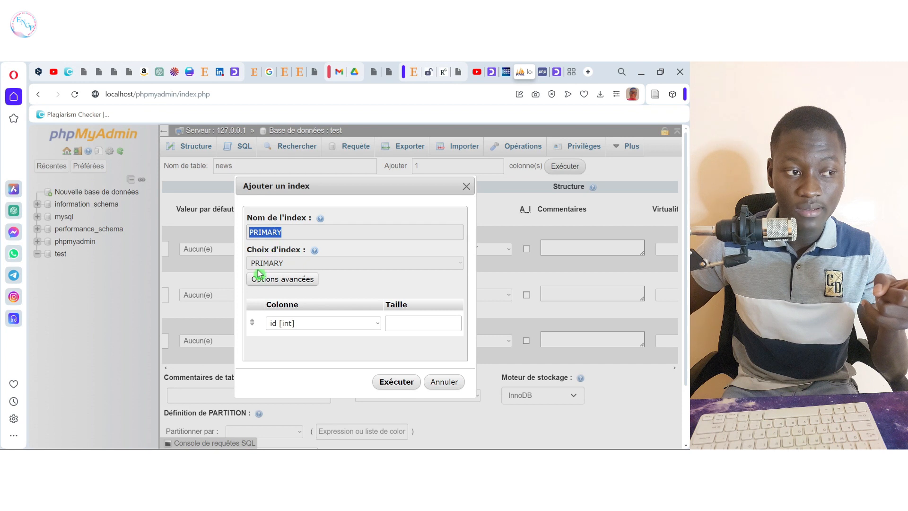
# Step: Confirm the PRIMARY index on the id column, keeping auto-increment enabled
pyautogui.click(399, 386)
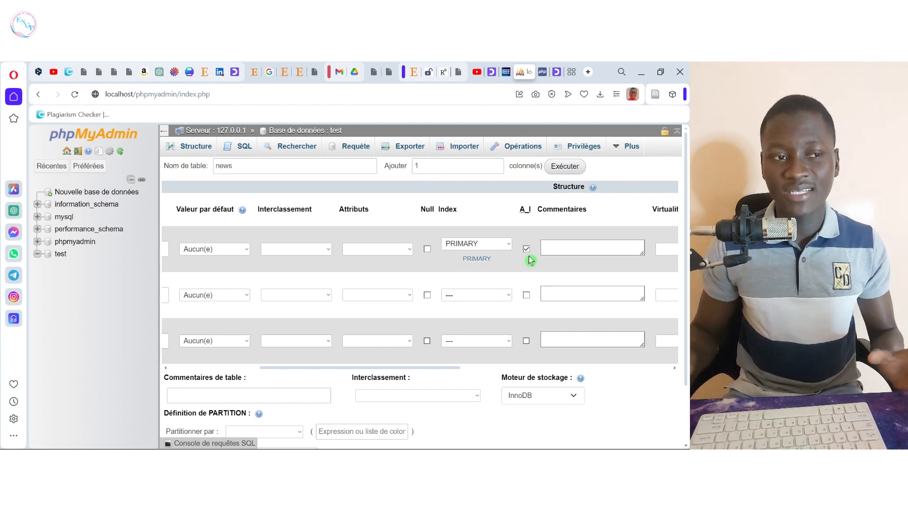
# Step: Turn auto-increment on id off and back on, then save the news table
pyautogui.click(526, 250)
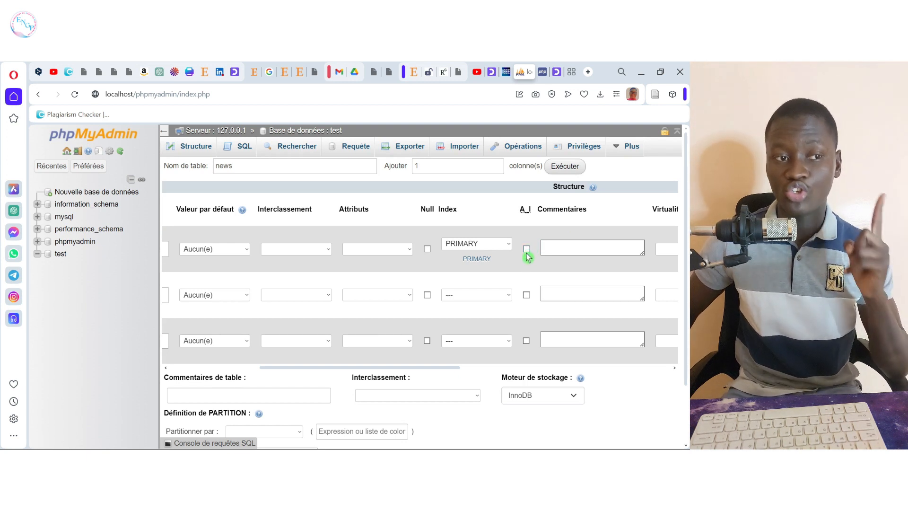
pyautogui.click(527, 250)
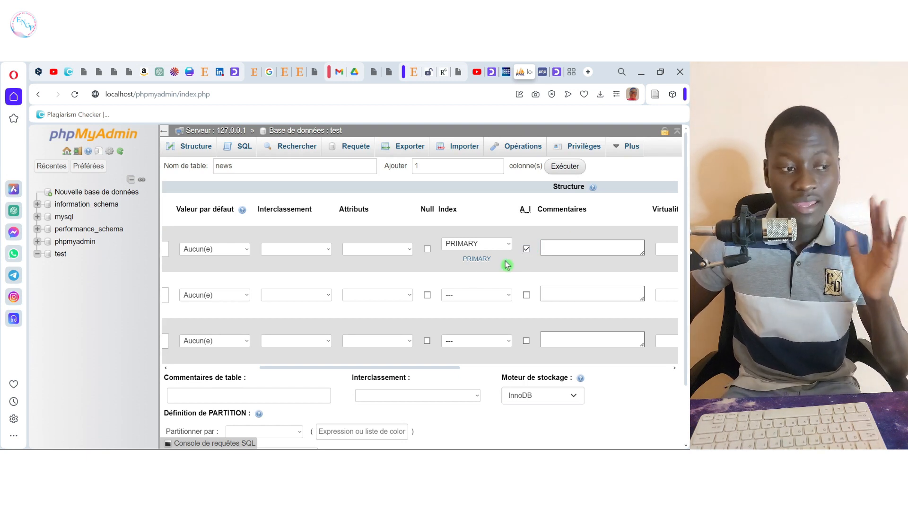
pyautogui.moveTo(393, 368); pyautogui.dragTo(294, 384)
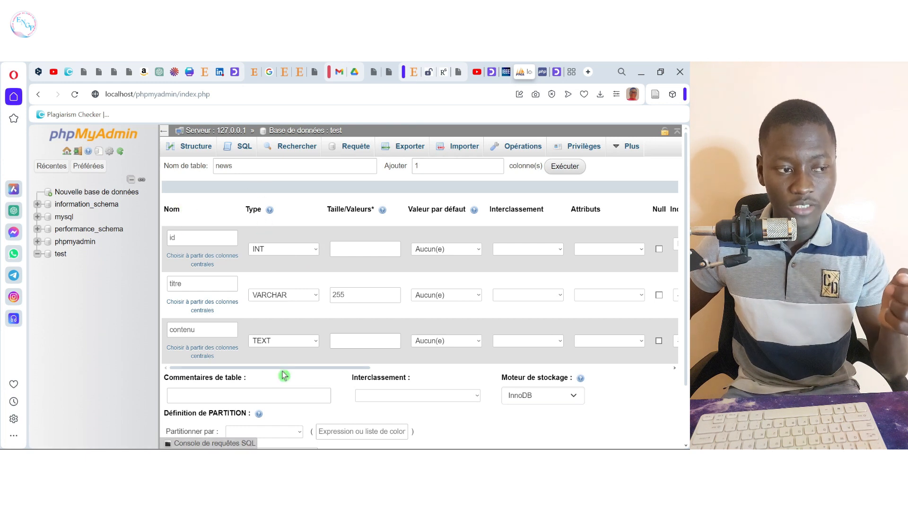
pyautogui.moveTo(286, 368); pyautogui.dragTo(301, 369)
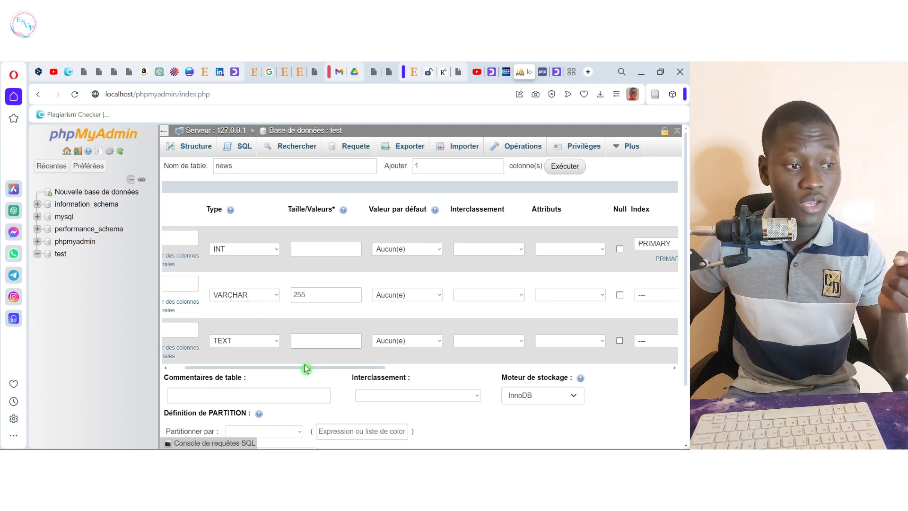
pyautogui.moveTo(305, 369); pyautogui.dragTo(419, 382)
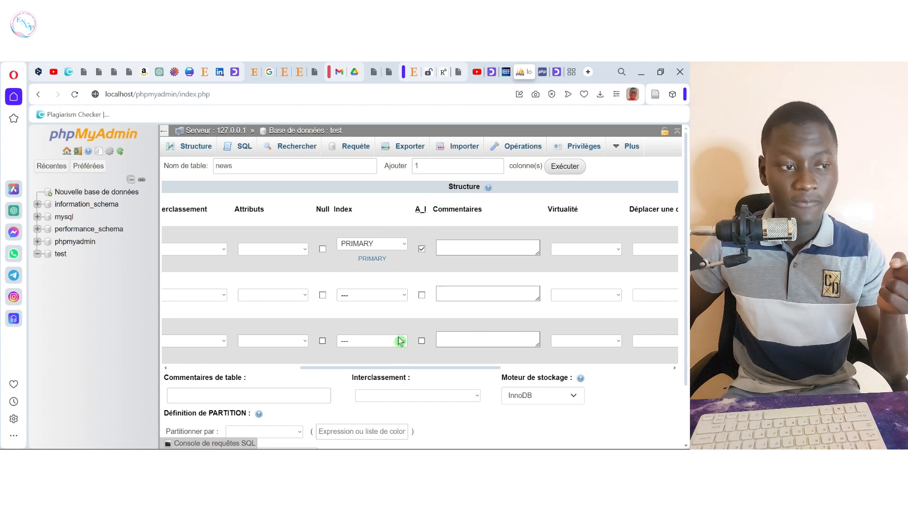
pyautogui.moveTo(396, 369); pyautogui.dragTo(373, 369)
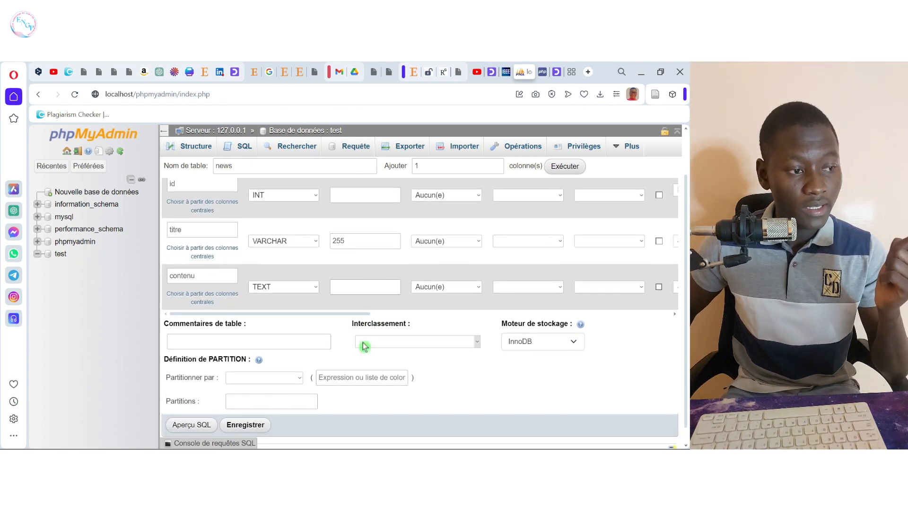
pyautogui.scroll(-1, 365, 346)
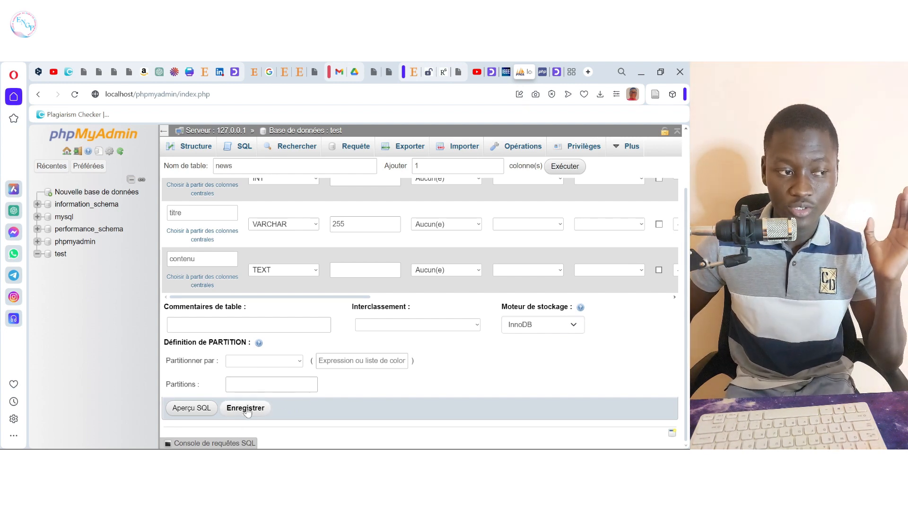
pyautogui.click(246, 409)
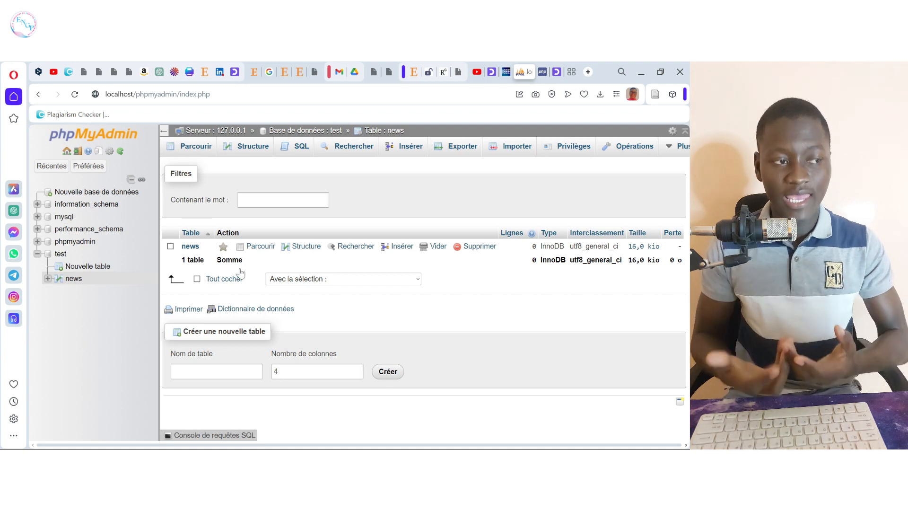
# Step: View the news structure, collapse and re-expand test in the sidebar, and browse the empty news table
pyautogui.click(306, 246)
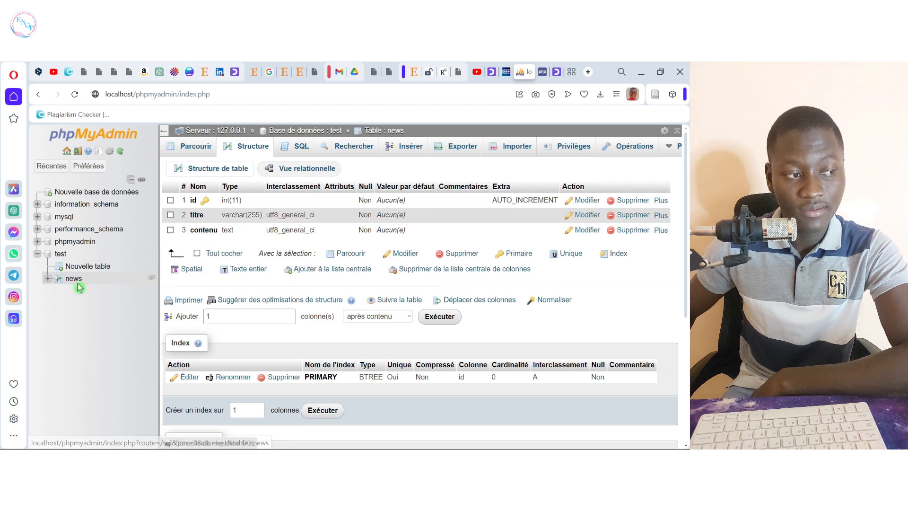
pyautogui.click(38, 254)
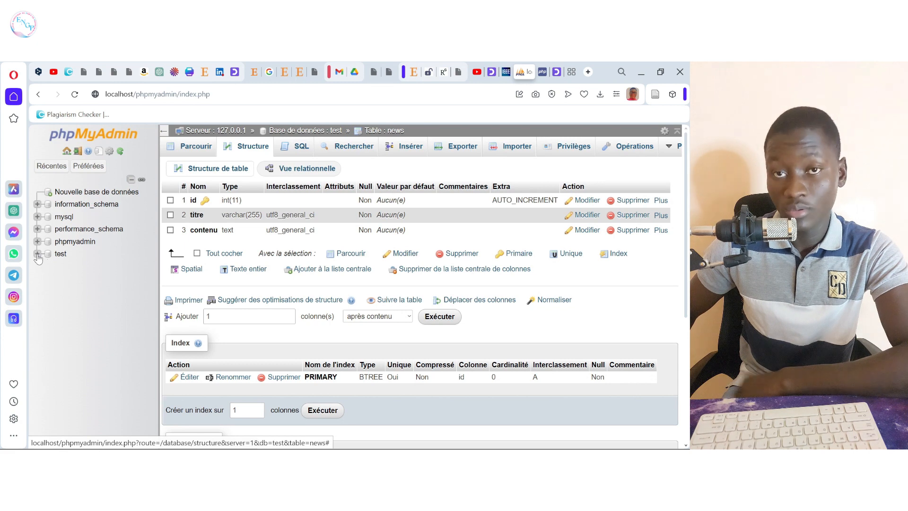
pyautogui.click(37, 254)
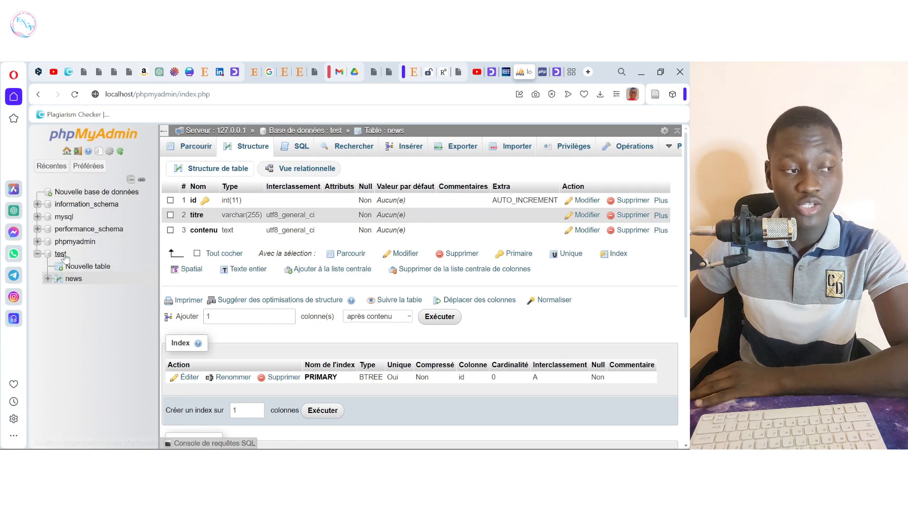
pyautogui.click(74, 278)
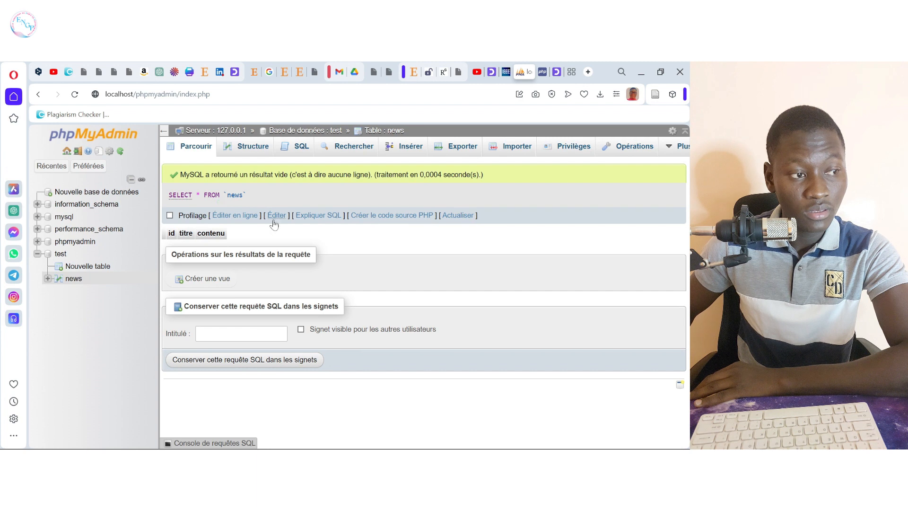
# Step: Highlight the id, titre and contenu column headings, then return to the news table's structure
pyautogui.moveTo(226, 236); pyautogui.dragTo(186, 234)
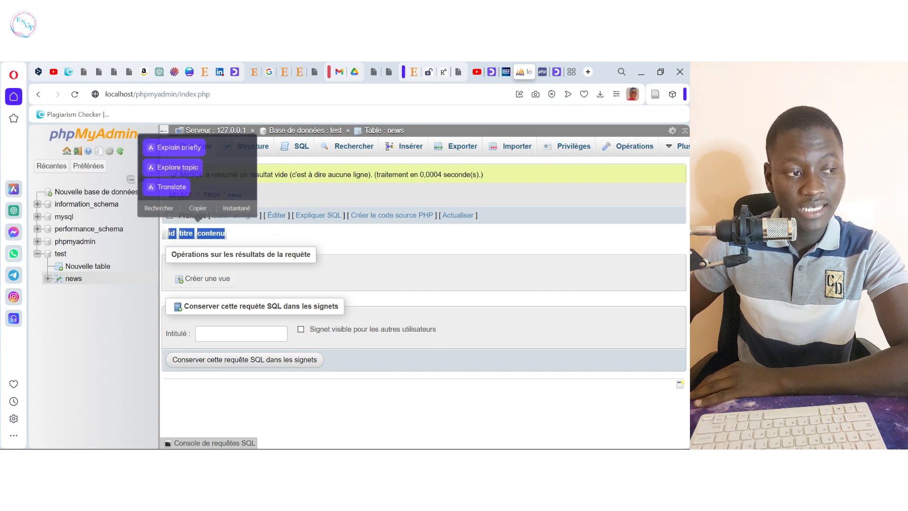
pyautogui.click(229, 237)
pyautogui.moveTo(227, 236); pyautogui.dragTo(162, 234)
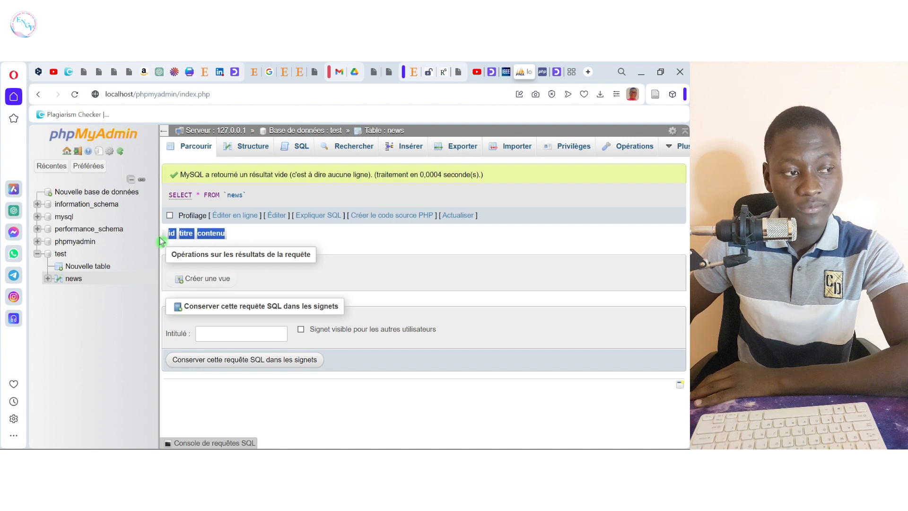
pyautogui.click(219, 243)
pyautogui.moveTo(227, 236); pyautogui.dragTo(197, 234)
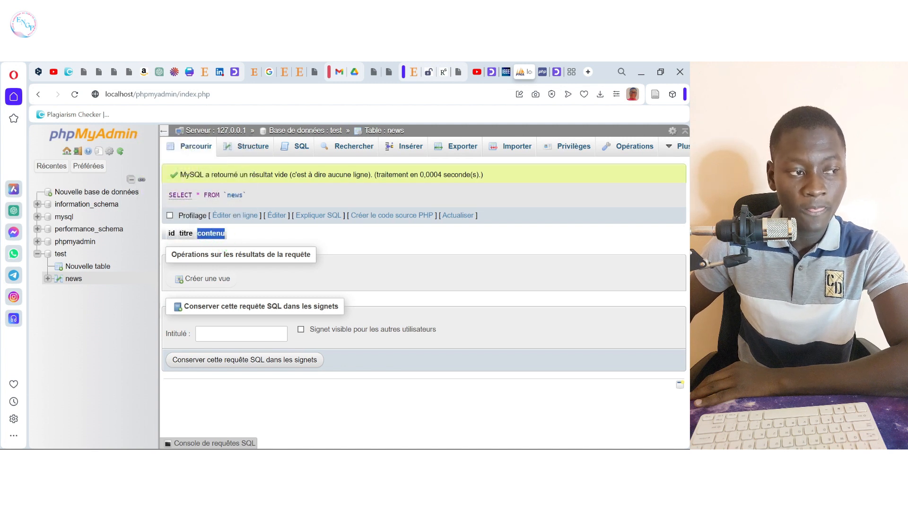
pyautogui.click(60, 280)
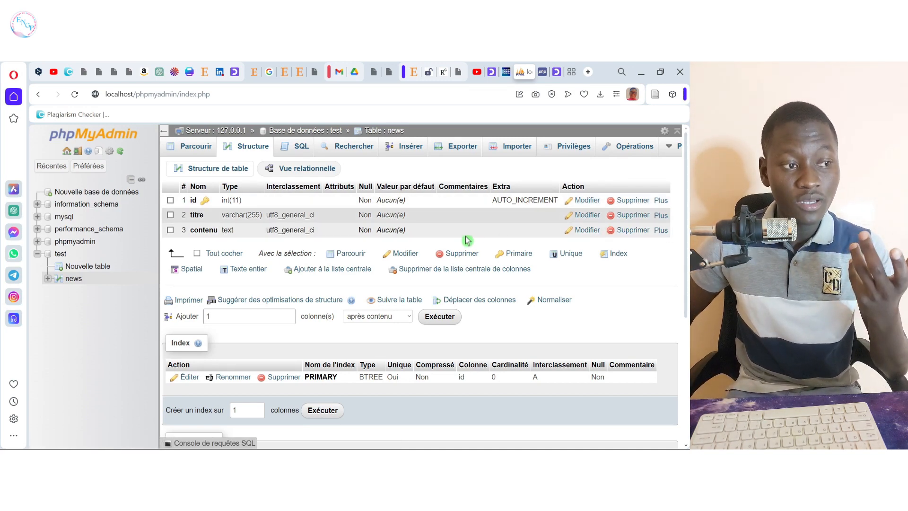
# Step: Tick all three columns, then browse the still-empty news table
pyautogui.click(197, 253)
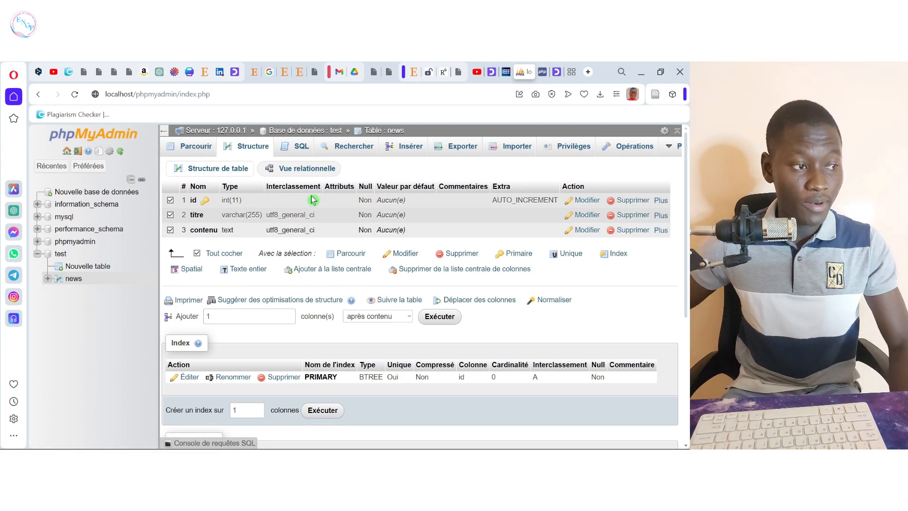
pyautogui.click(74, 279)
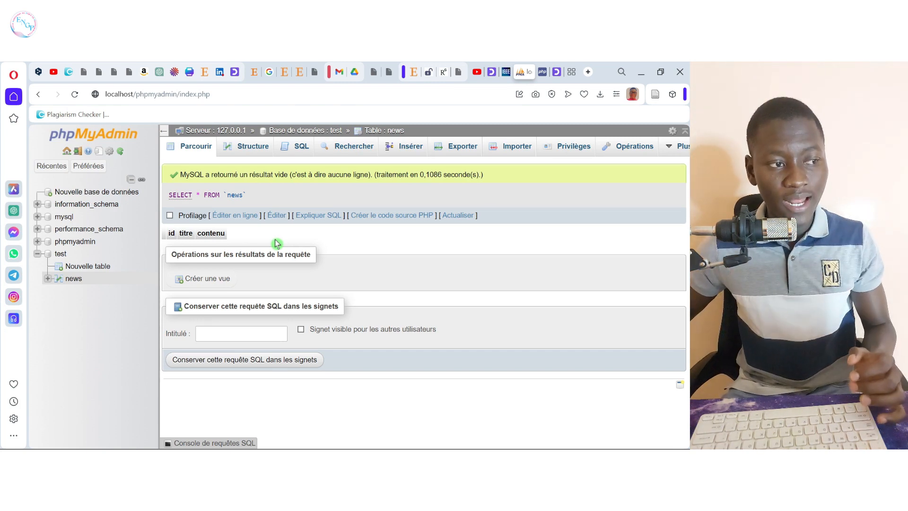
pyautogui.moveTo(230, 244); pyautogui.dragTo(166, 243)
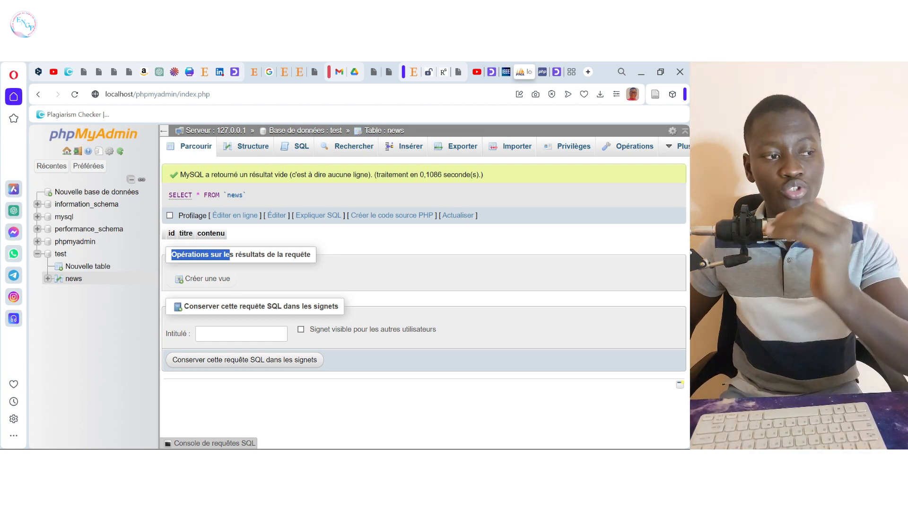
pyautogui.click(211, 224)
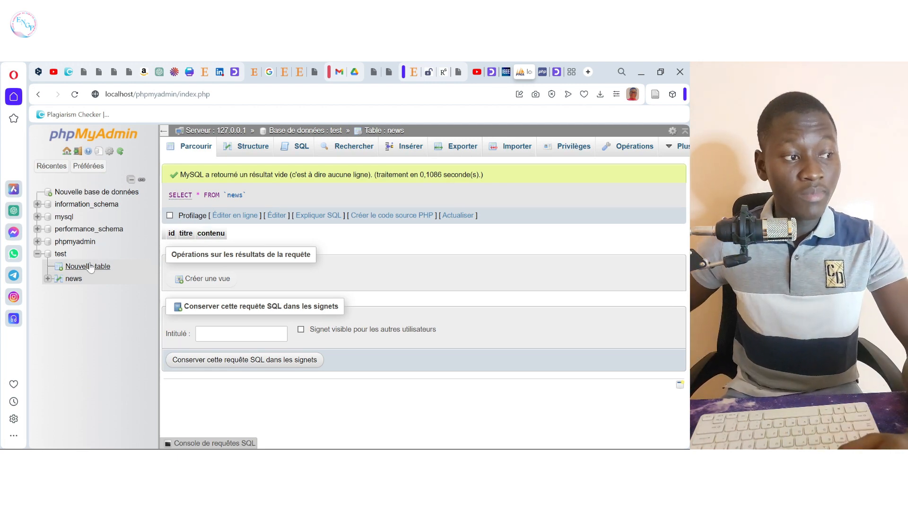
pyautogui.click(75, 279)
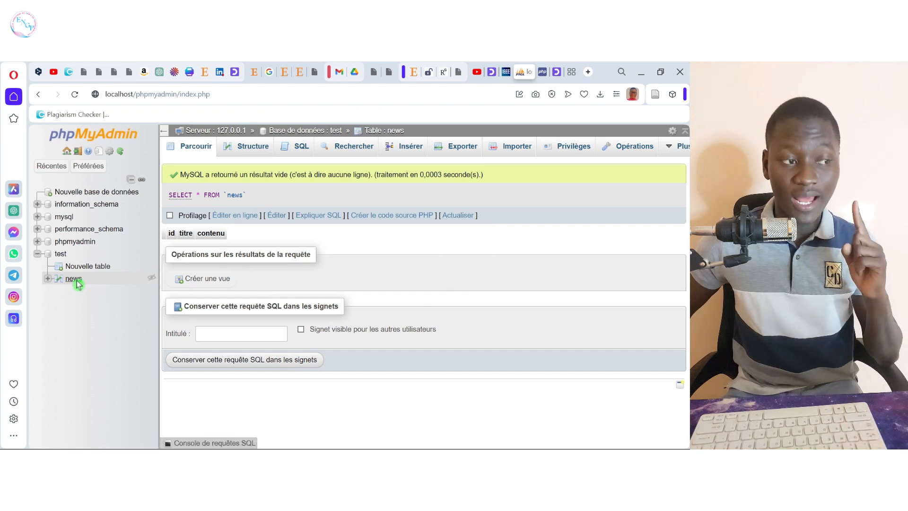
pyautogui.click(76, 281)
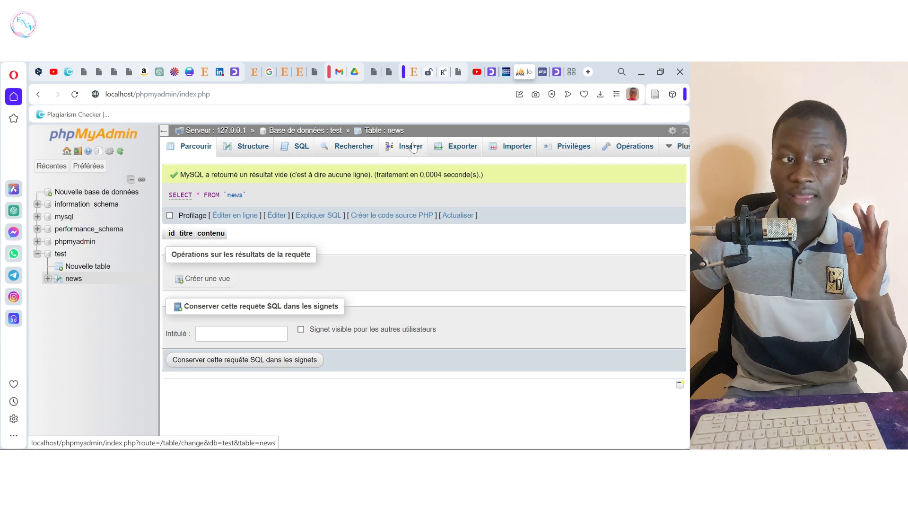
# Step: Start a new news row with titre 'Les éléctions présidentielles du sénégal'
pyautogui.click(412, 146)
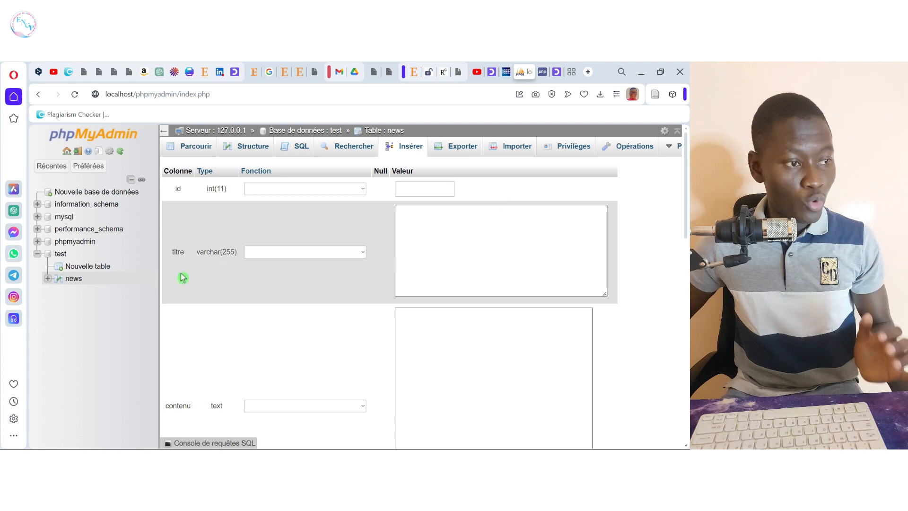
pyautogui.click(444, 213)
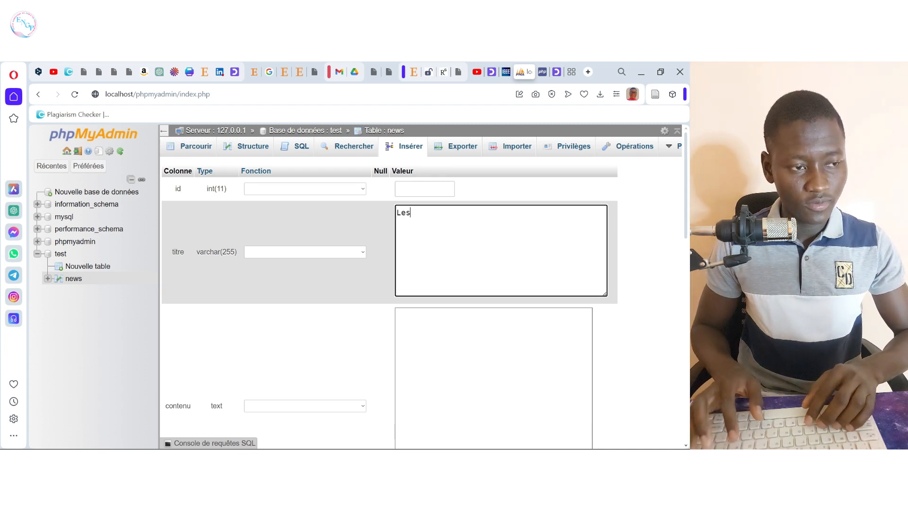
pyautogui.write('éléctio')
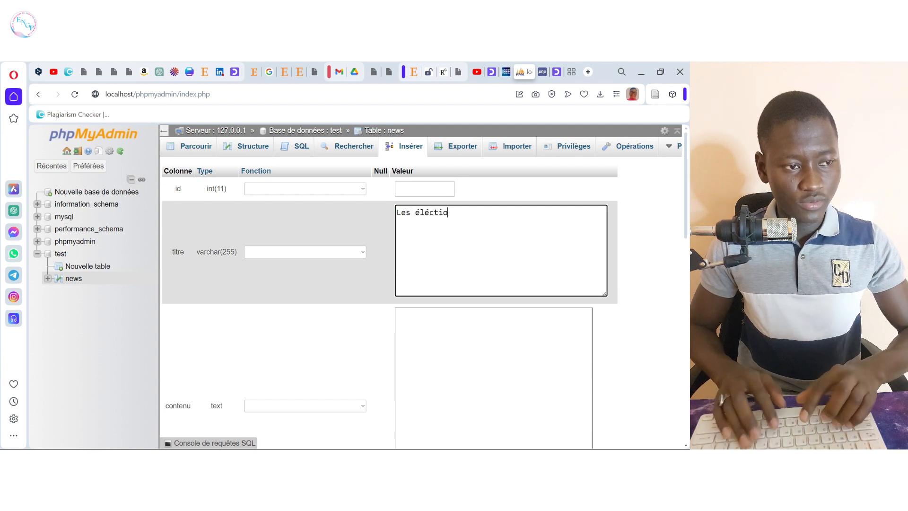
pyautogui.write('ns prés')
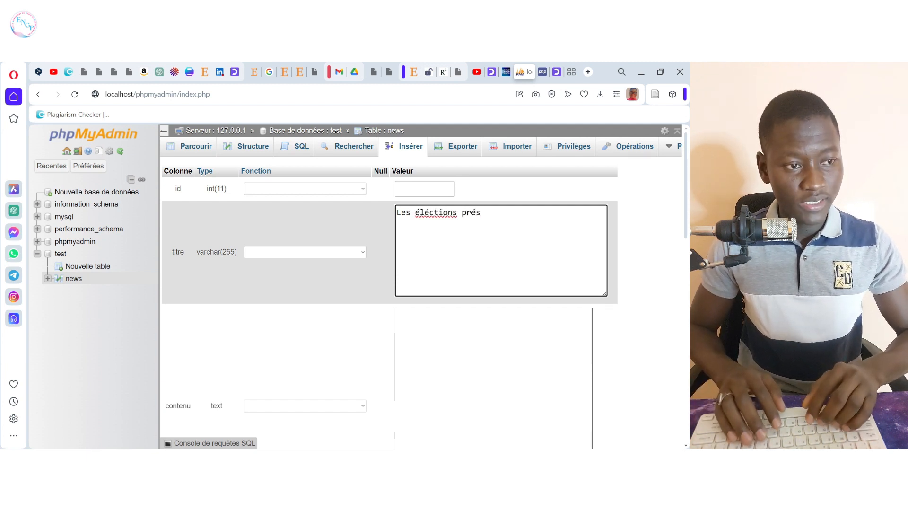
pyautogui.write('identielles')
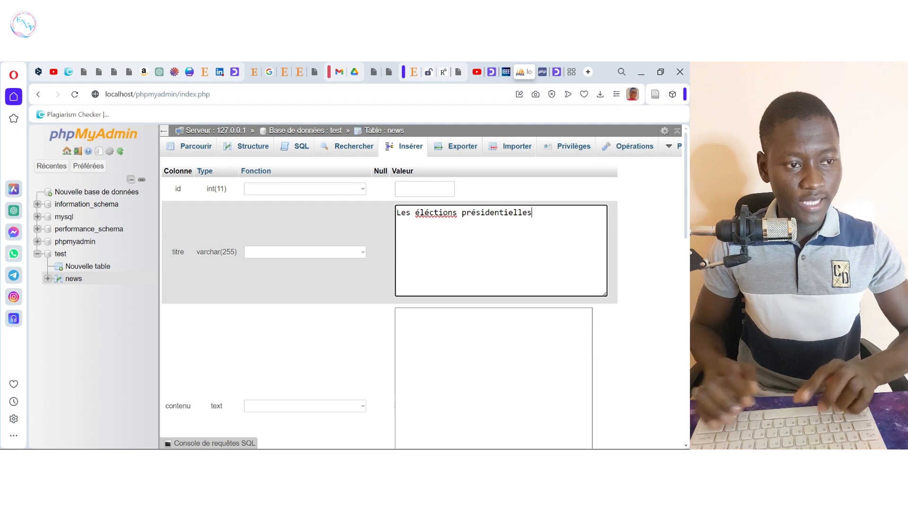
pyautogui.write(' du sé')
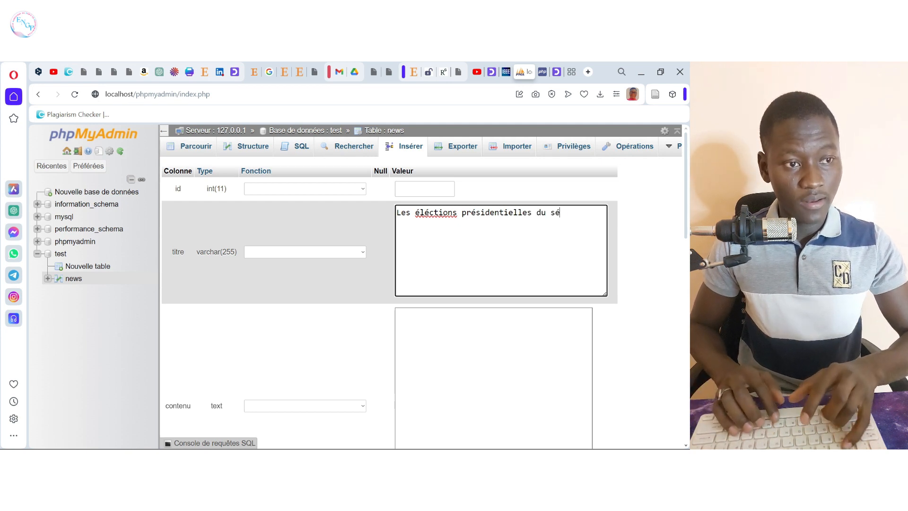
pyautogui.write('négal')
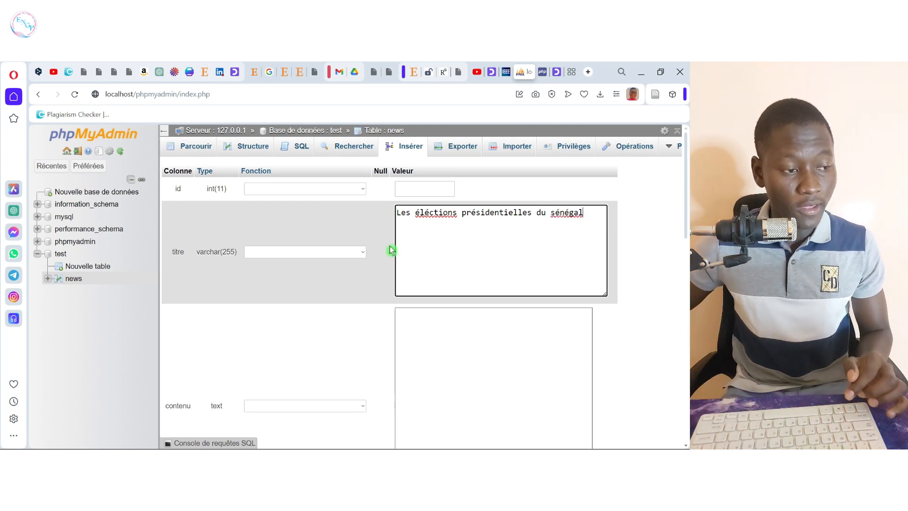
# Step: Fill contenu with the sentence saying the winner took the elections with 54,28 % de voix
pyautogui.press('Tab')
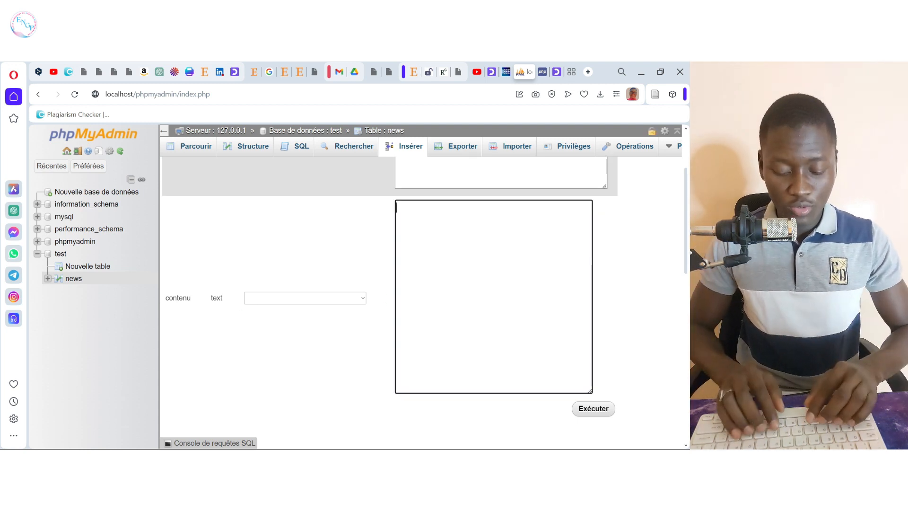
pyautogui.write('Ba')
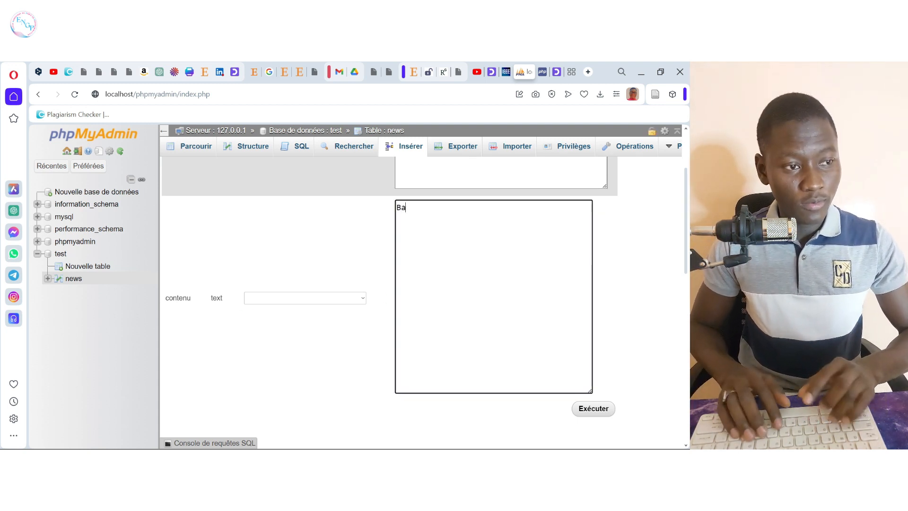
pyautogui.write('ssin')
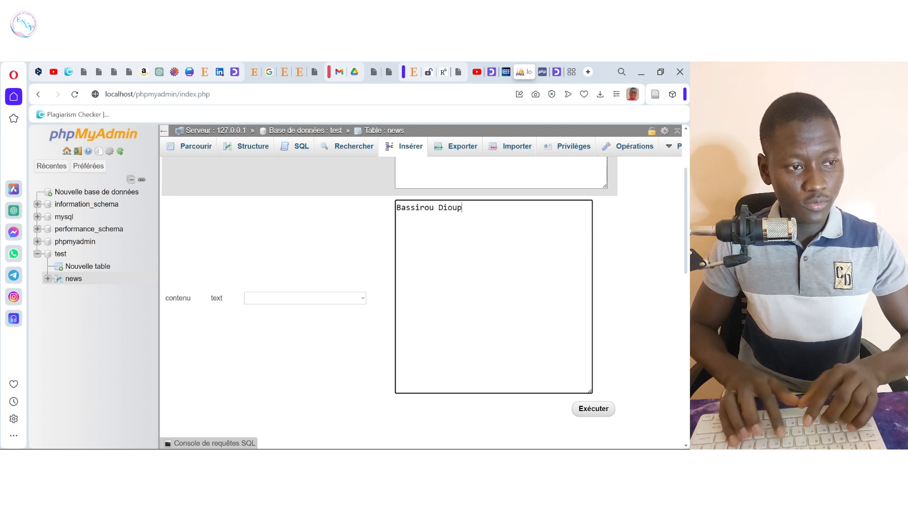
pyautogui.write('ou Dioumay')
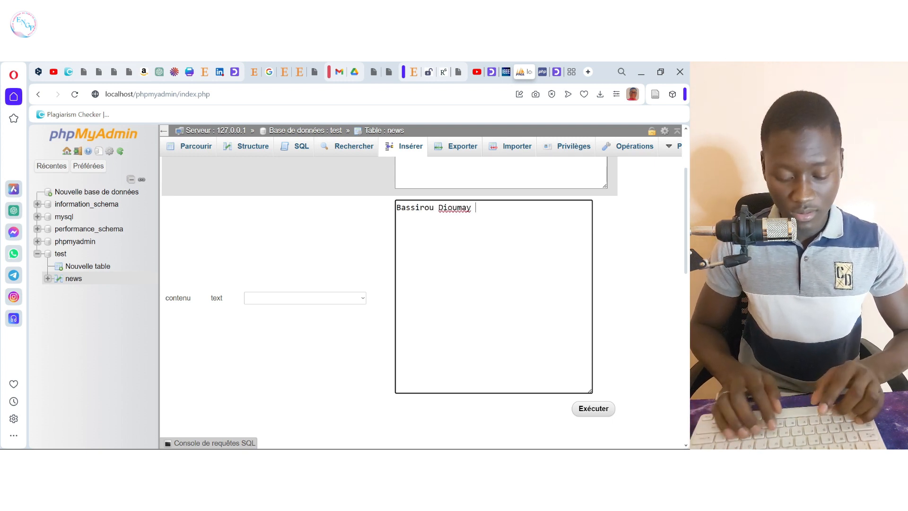
pyautogui.write('e Faye')
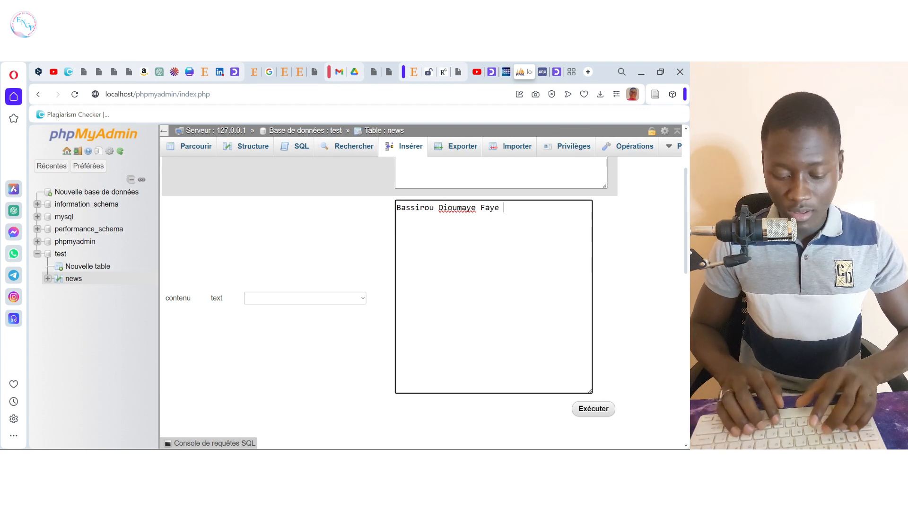
pyautogui.write(' a rempor')
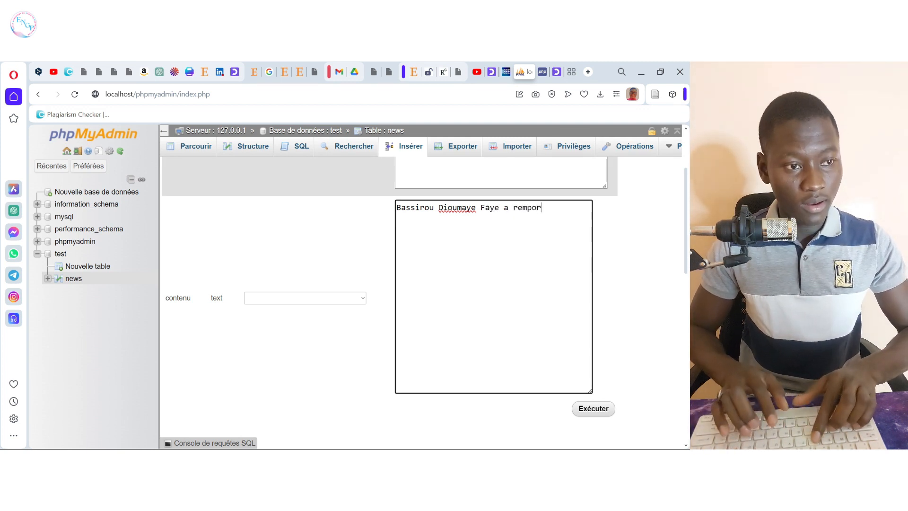
pyautogui.write('té les élé')
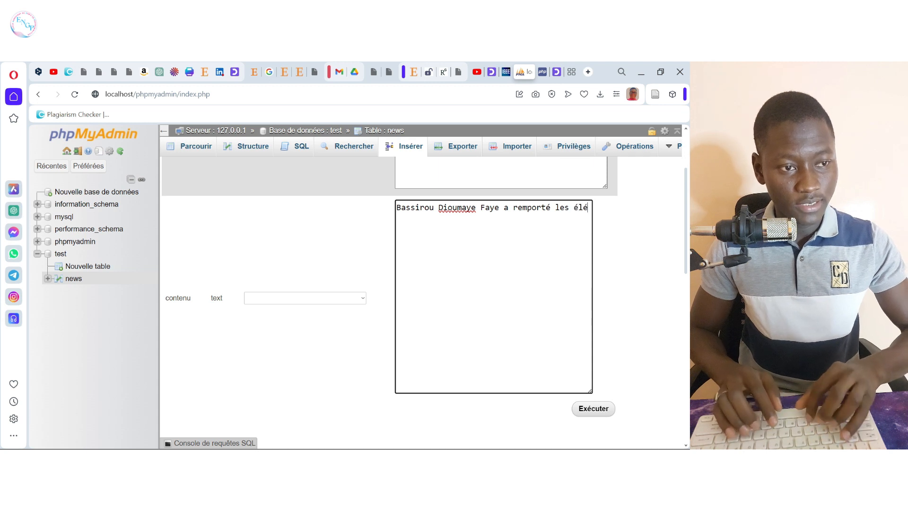
pyautogui.write('ctions avec 54,')
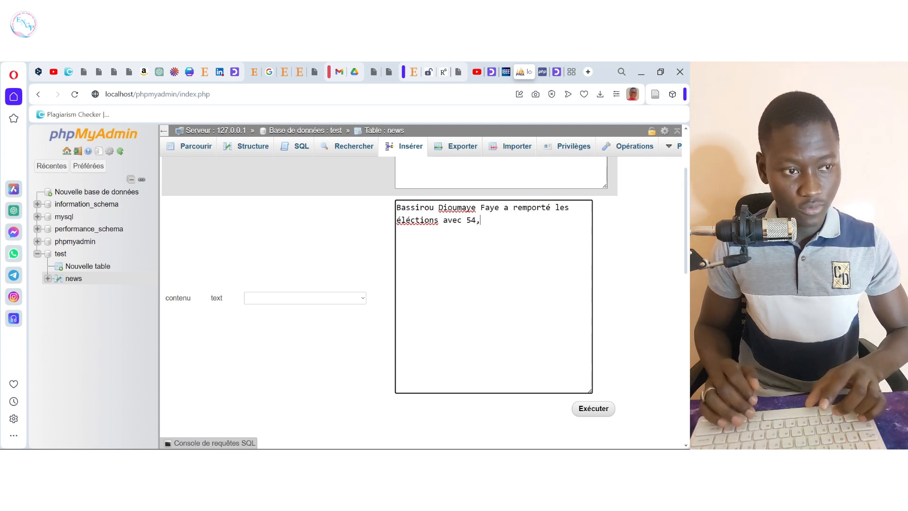
pyautogui.write('29')
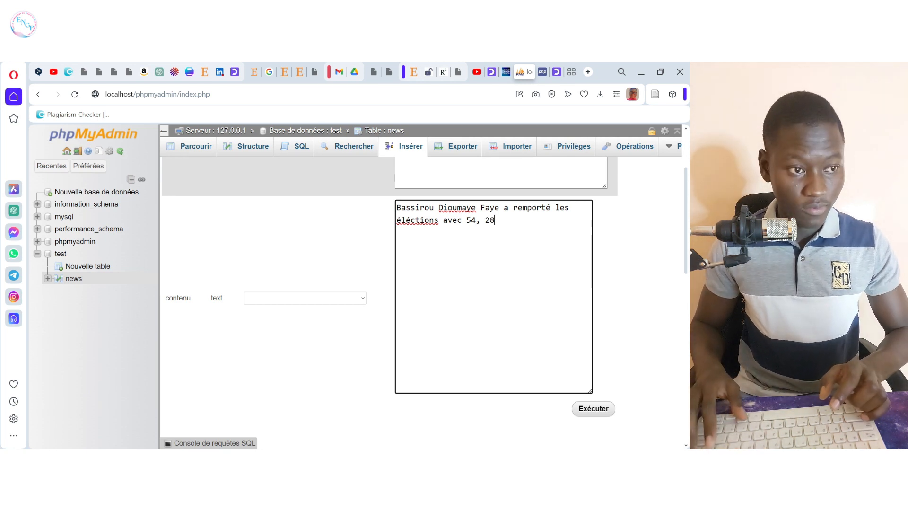
pyautogui.press('Left')
pyautogui.press('BackSpace')
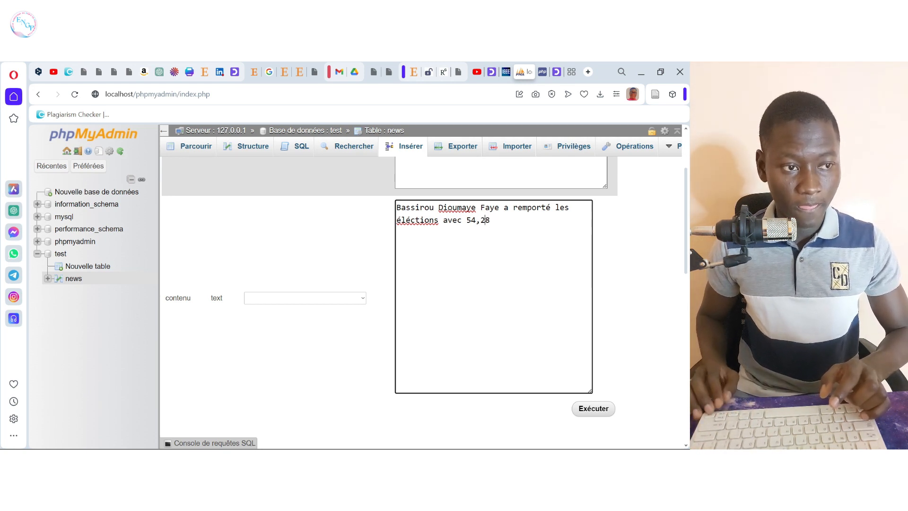
pyautogui.write('% de ')
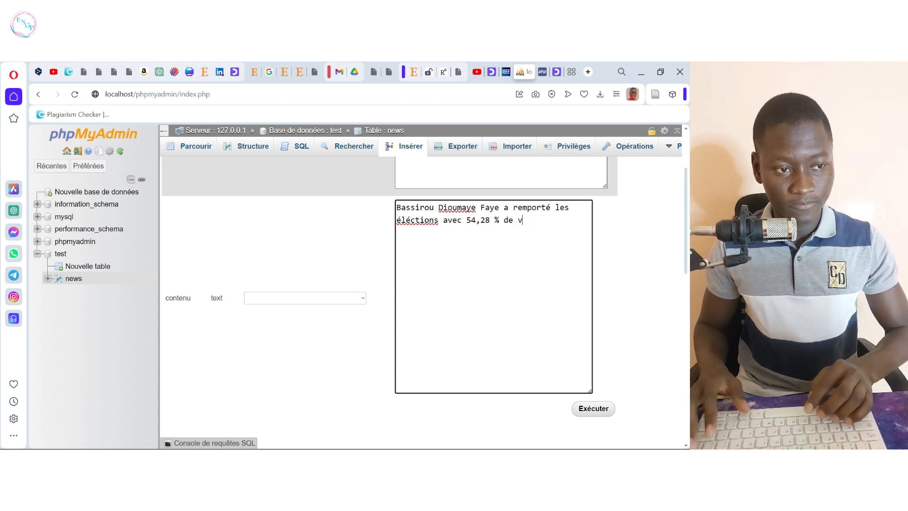
pyautogui.write('voi')
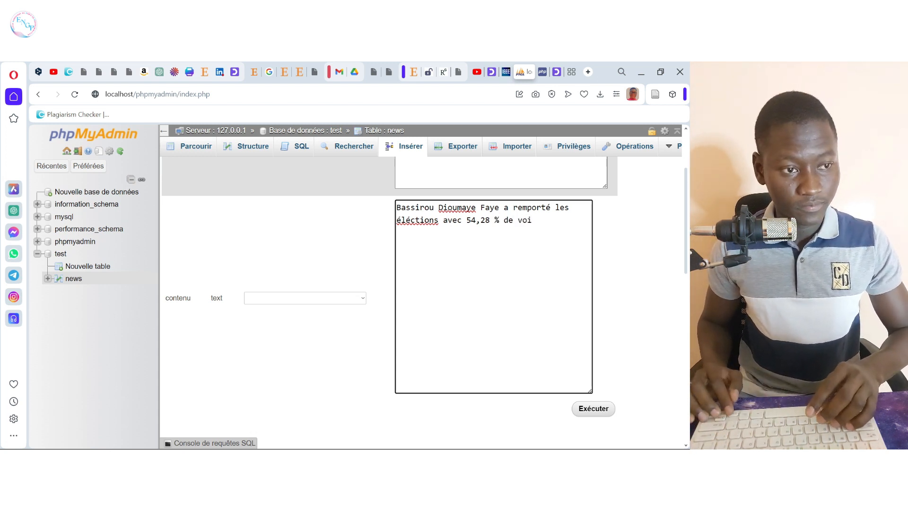
pyautogui.write('x')
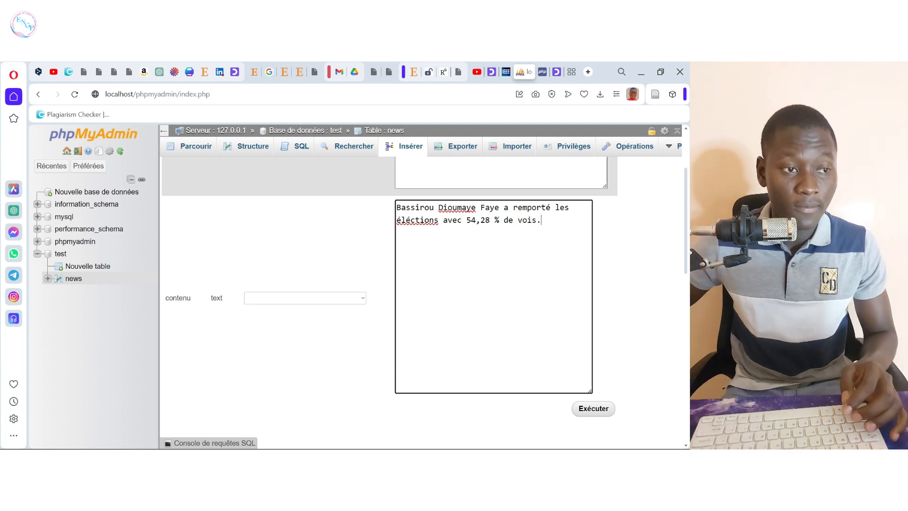
pyautogui.scroll(2, 647, 296)
pyautogui.scroll(-2, 642, 303)
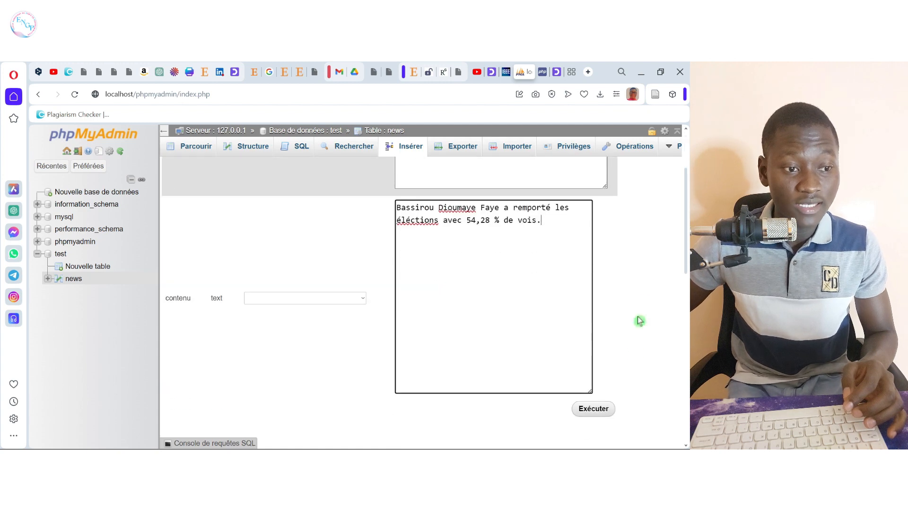
# Step: Insert the row into news and highlight the generated INSERT query to explain it
pyautogui.click(595, 408)
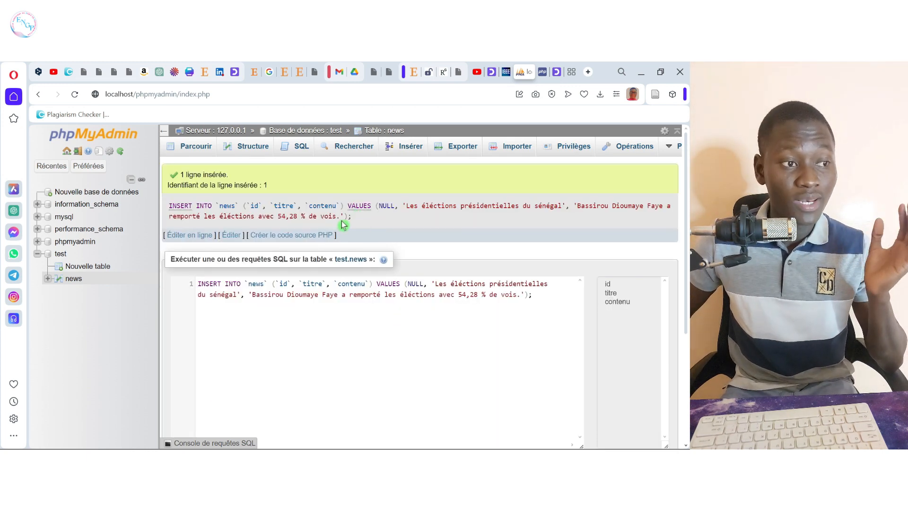
pyautogui.moveTo(352, 216); pyautogui.dragTo(168, 211)
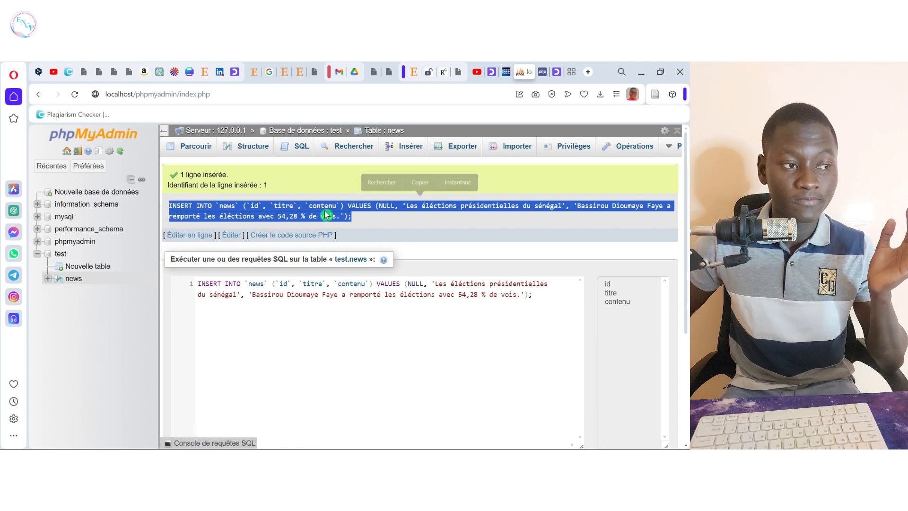
pyautogui.click(360, 222)
pyautogui.moveTo(359, 221); pyautogui.dragTo(163, 208)
pyautogui.click(371, 215)
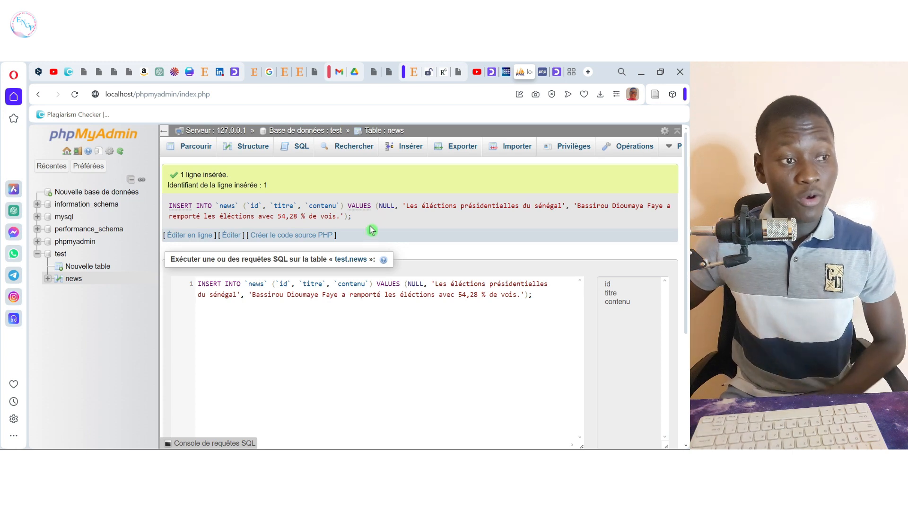
pyautogui.moveTo(352, 216); pyautogui.dragTo(176, 206)
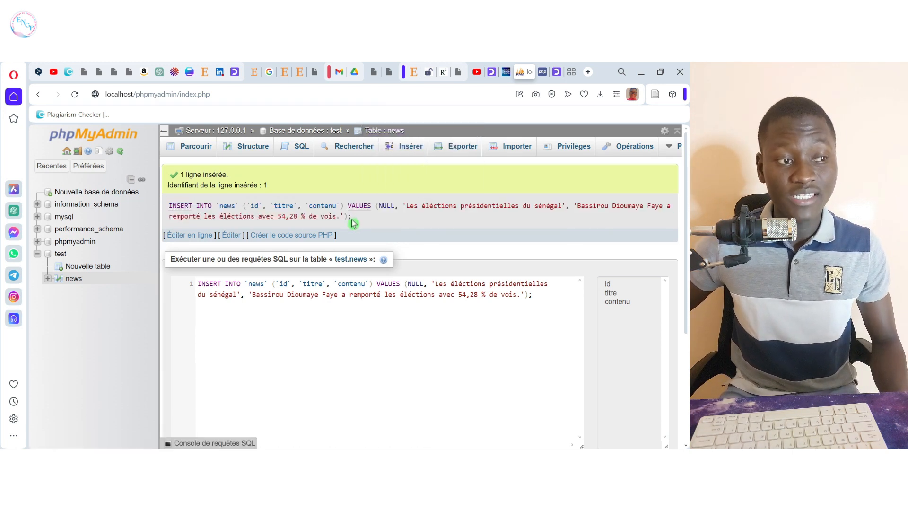
pyautogui.moveTo(351, 217); pyautogui.dragTo(169, 207)
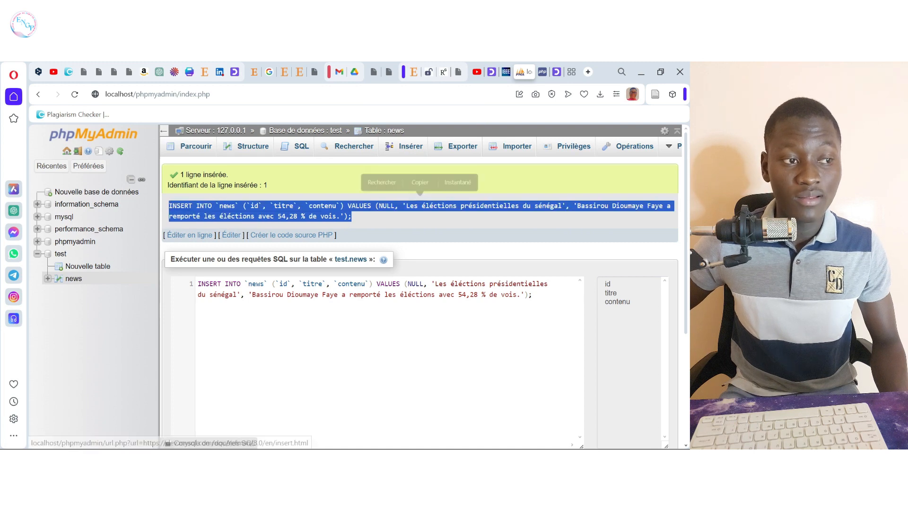
pyautogui.click(384, 219)
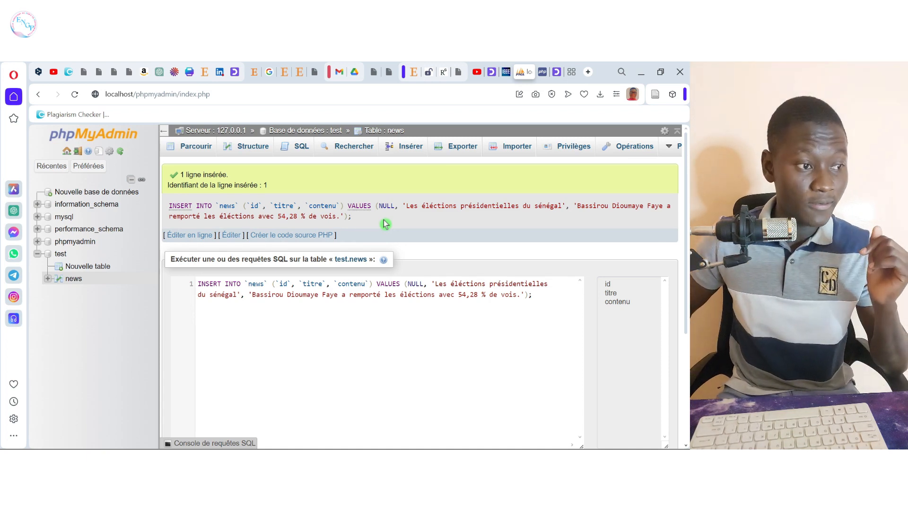
pyautogui.click(296, 151)
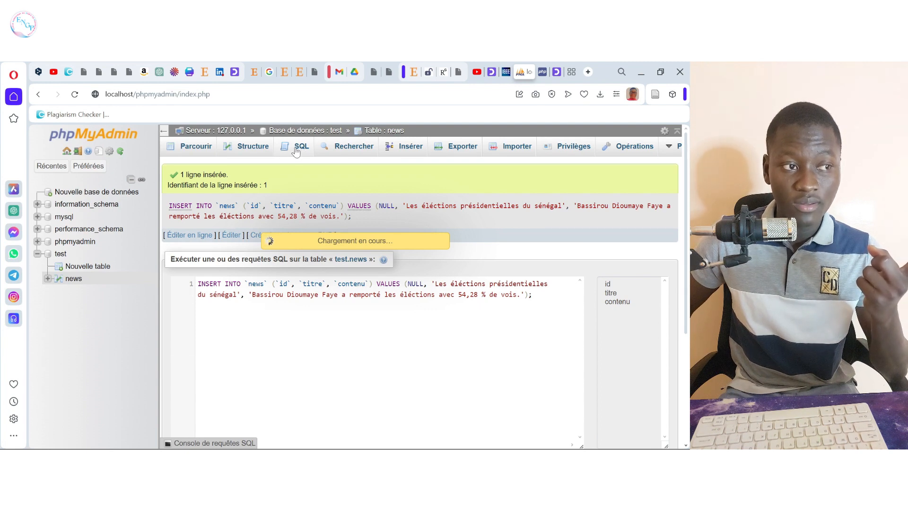
# Step: Select and deselect the prefilled query SELECT * FROM `news` WHERE 1 to point it out
pyautogui.hotkey('ctrl', 'shift', 'Left')
pyautogui.hotkey('ctrl', 'shift', 'Left')
pyautogui.hotkey('ctrl', 'shift', 'Left')
pyautogui.hotkey('ctrl', 'shift', 'Left')
pyautogui.hotkey('ctrl', 'shift', 'Left')
pyautogui.hotkey('ctrl', 'shift', 'Left')
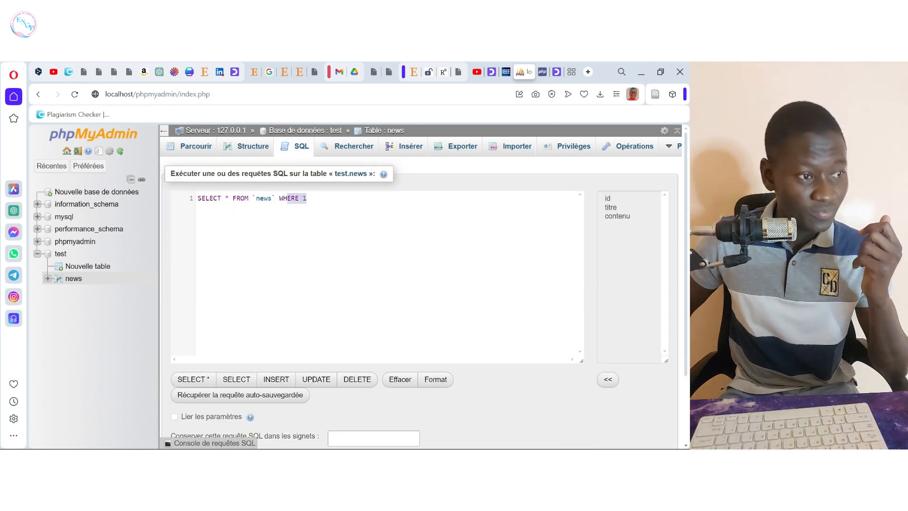
pyautogui.click(307, 198)
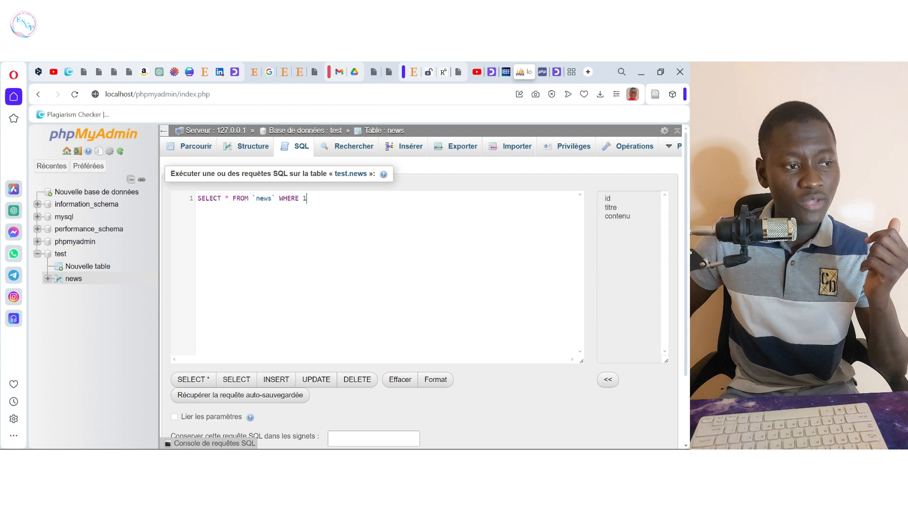
pyautogui.hotkey('ctrl', 'shift', 'Left')
pyautogui.hotkey('ctrl', 'shift', 'Left')
pyautogui.hotkey('ctrl', 'shift', 'Left')
pyautogui.hotkey('ctrl', 'shift', 'Left')
pyautogui.hotkey('ctrl', 'shift', 'Left')
pyautogui.hotkey('ctrl', 'shift', 'Left')
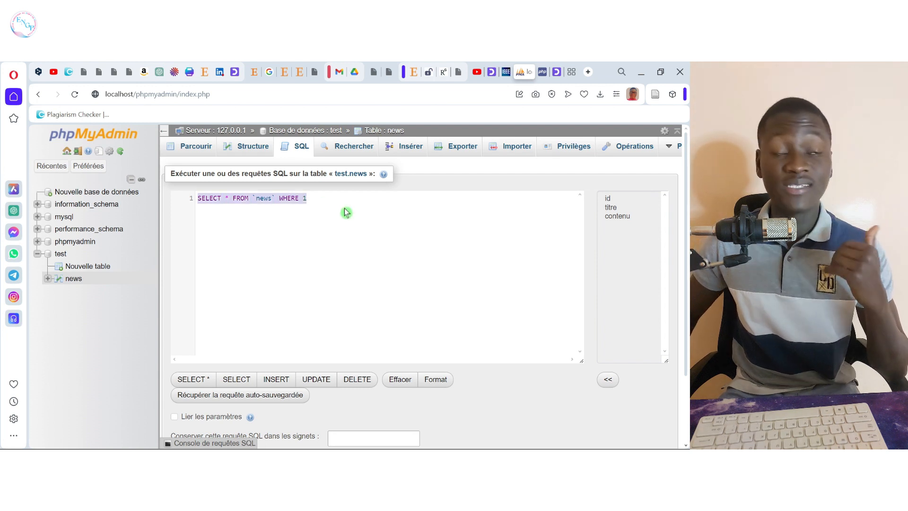
pyautogui.click(348, 214)
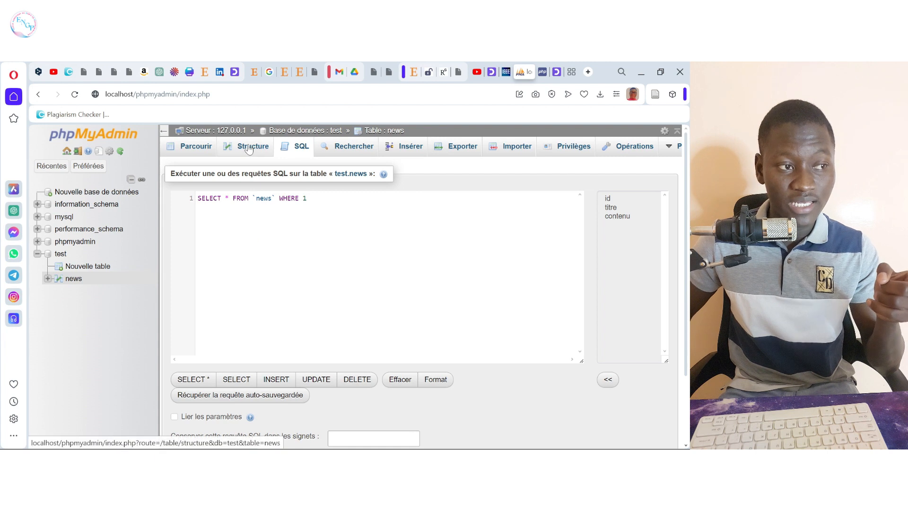
# Step: Browse news to show its single row with id 1, then tick all rows
pyautogui.click(185, 149)
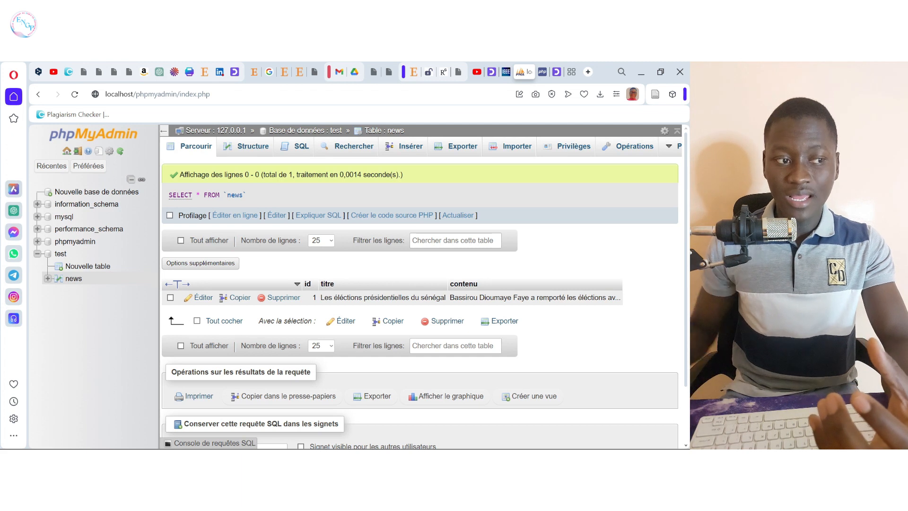
pyautogui.click(197, 323)
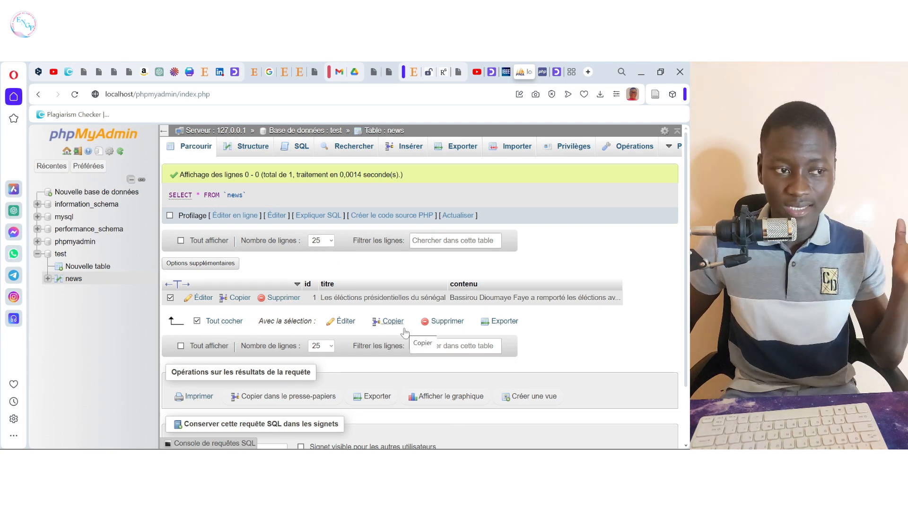
# Step: Return to the test database overview, now listing news with 1 row, InnoDB, 16,0 kio
pyautogui.click(66, 257)
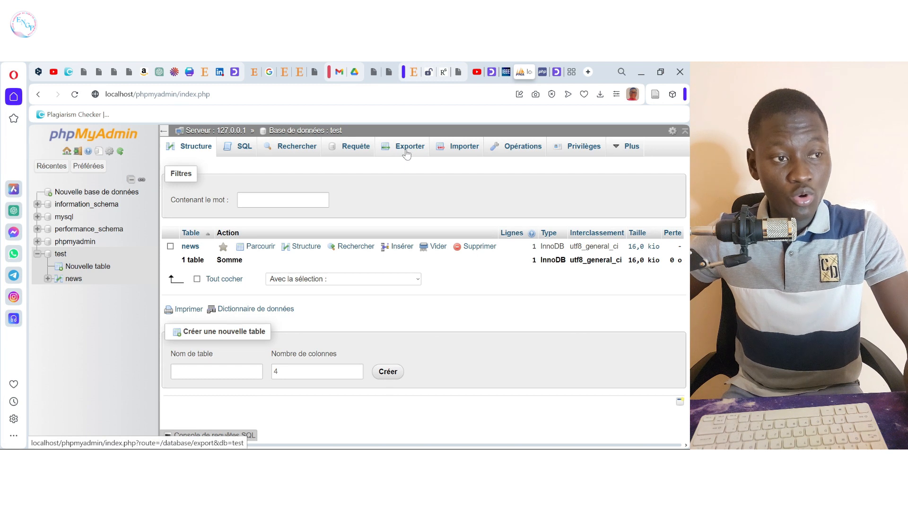
# Step: On the test database's export page, name the template 'test' and keep SQL as the format
pyautogui.click(406, 152)
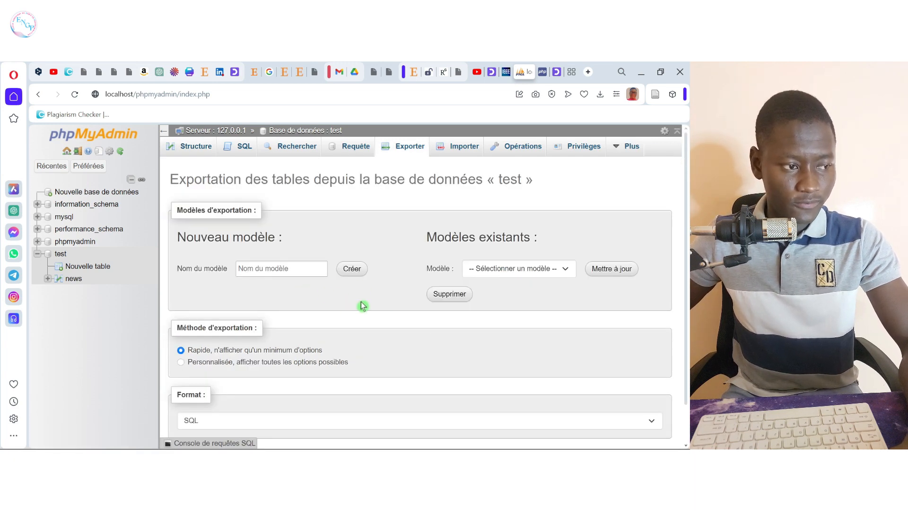
pyautogui.scroll(-1, 363, 306)
pyautogui.scroll(1, 362, 306)
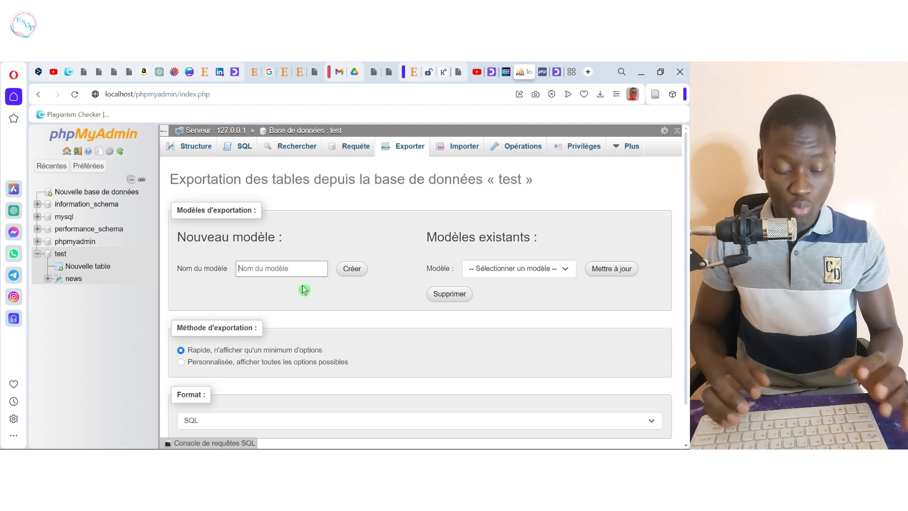
pyautogui.write('test')
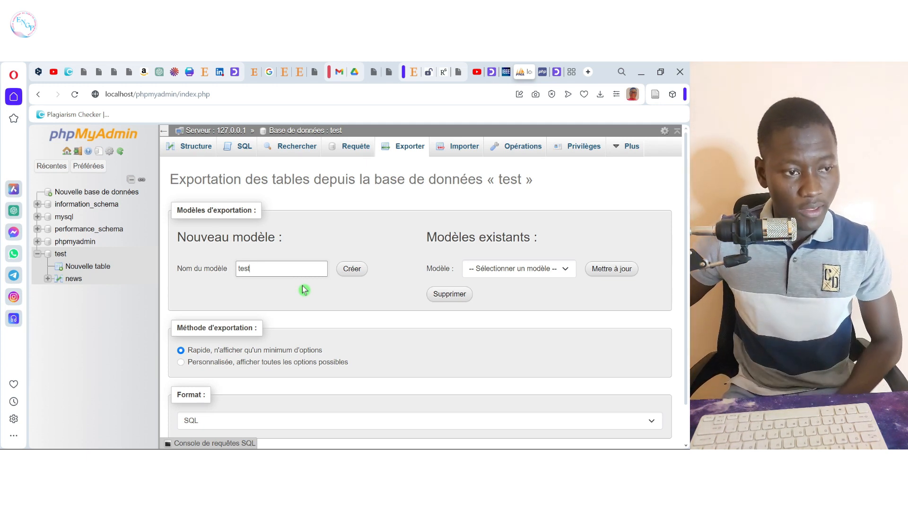
pyautogui.click(567, 273)
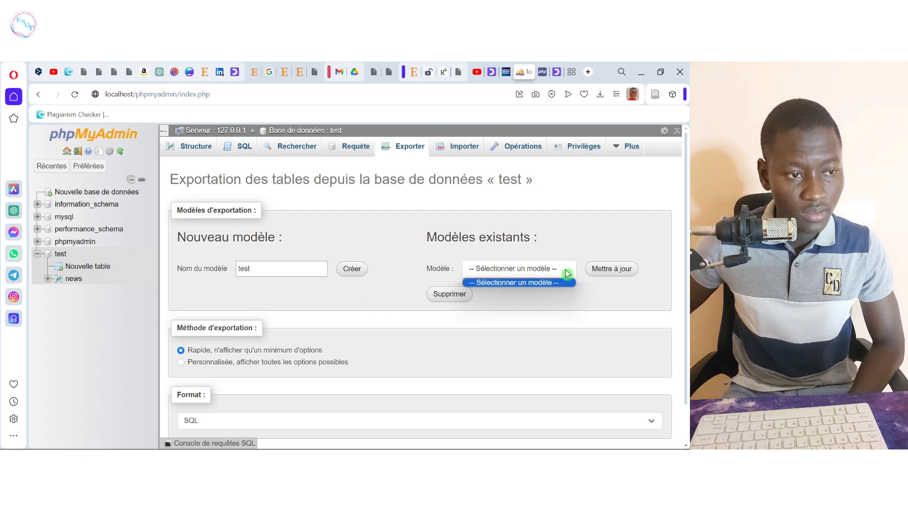
pyautogui.click(567, 273)
pyautogui.scroll(-2, 342, 331)
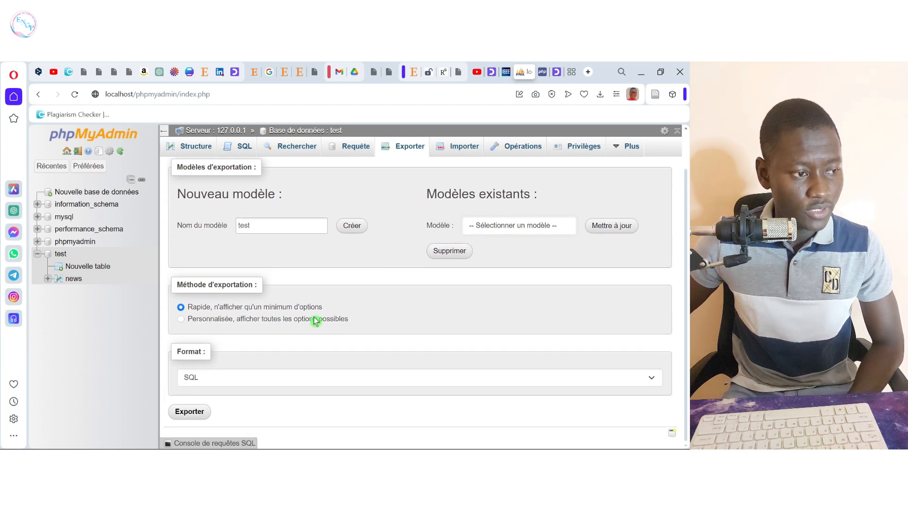
pyautogui.click(278, 381)
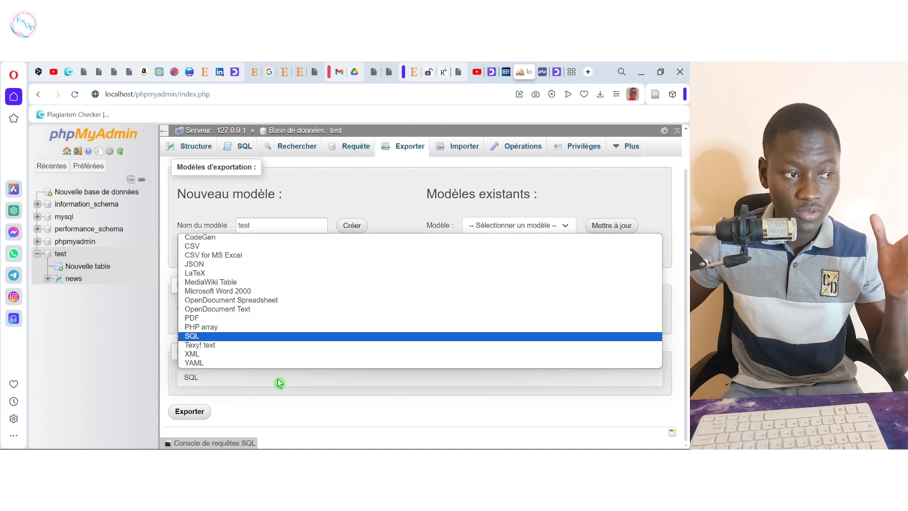
pyautogui.click(280, 382)
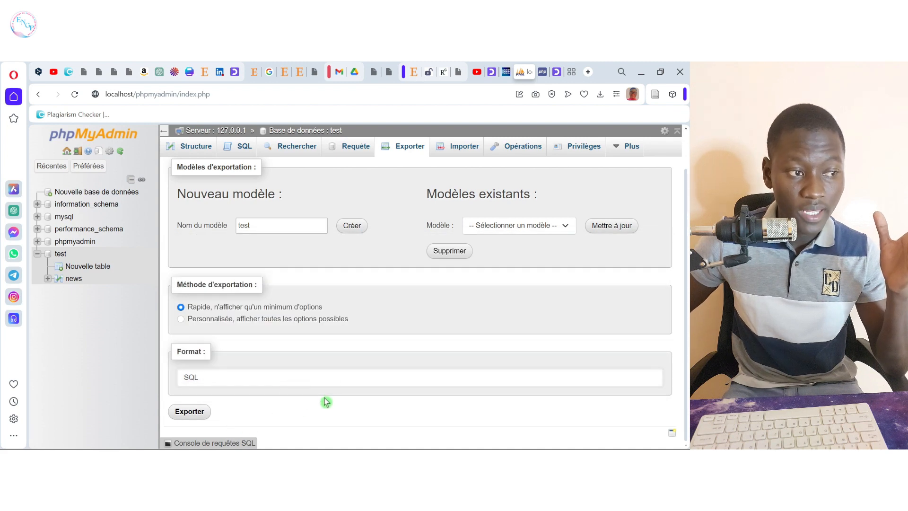
# Step: Export the test database as test.sql and show it in the Téléchargements folder
pyautogui.click(187, 413)
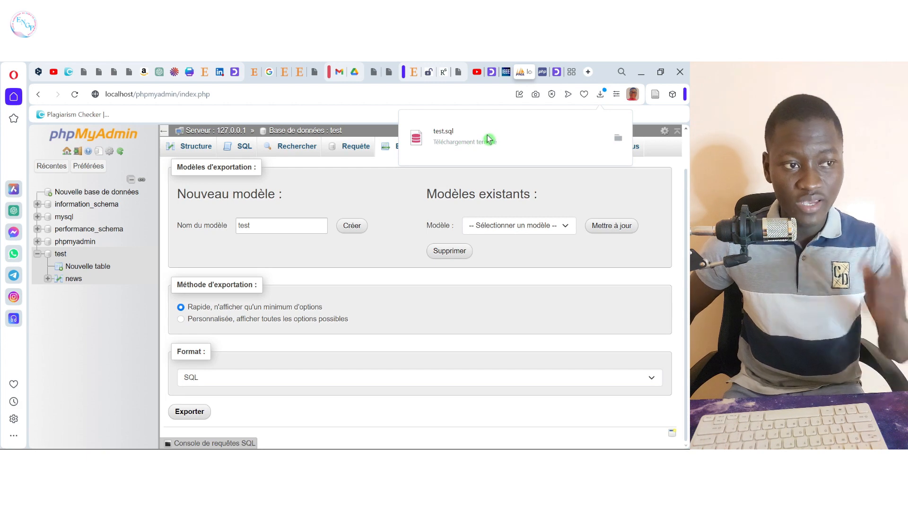
pyautogui.click(620, 141)
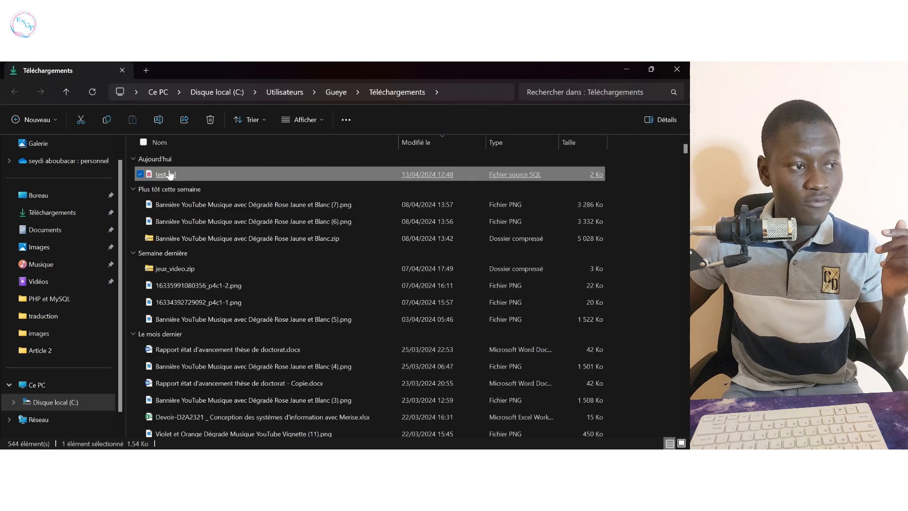
# Step: Open the downloaded test.sql from Téléchargements in Visual Studio Code
pyautogui.rightClick(178, 175)
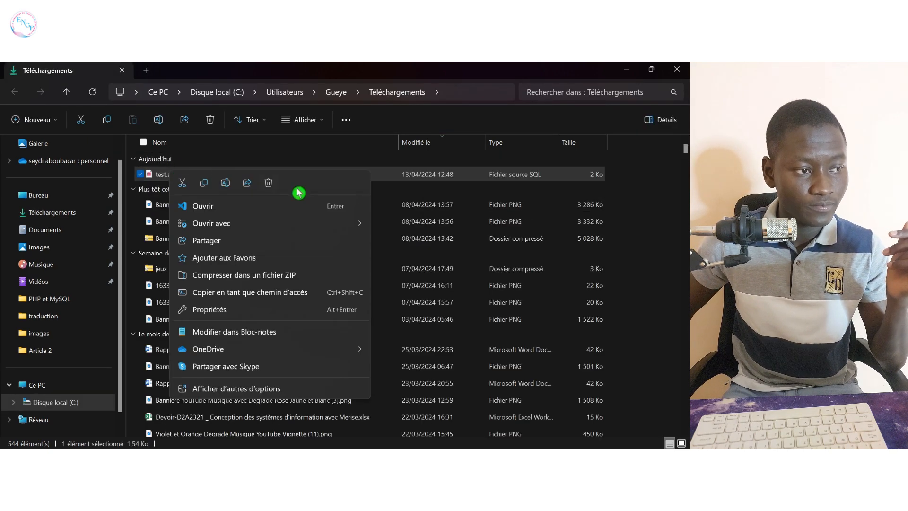
pyautogui.moveTo(366, 224)
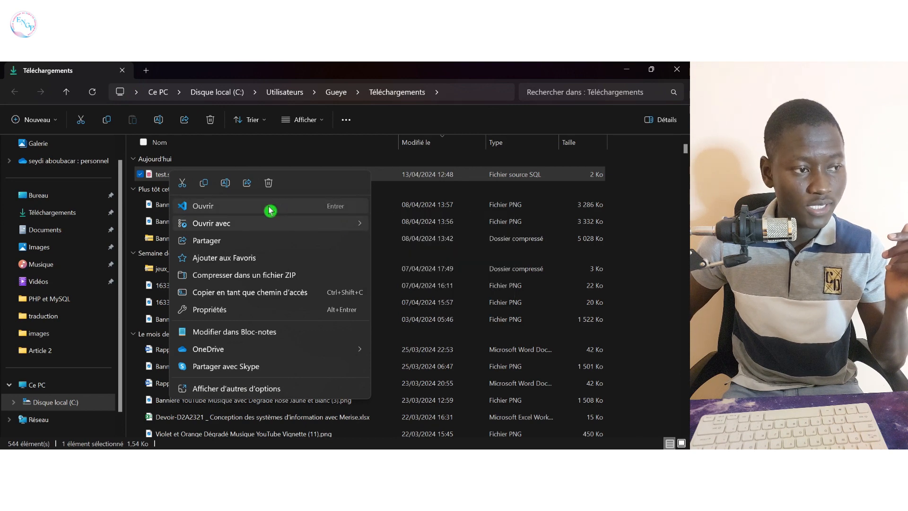
pyautogui.click(268, 206)
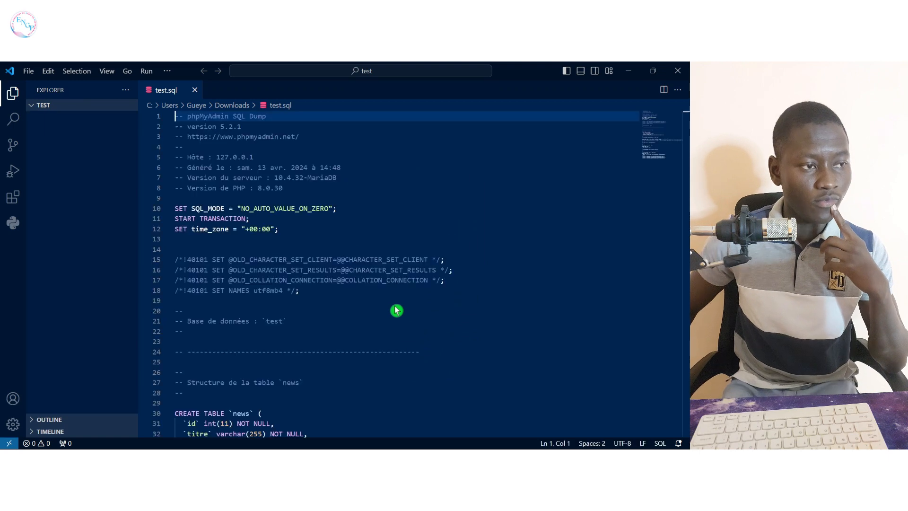
# Step: Review test.sql, selecting the news table's columns, INSERT row and PRIMARY KEY, then close it
pyautogui.scroll(-7, 407, 274)
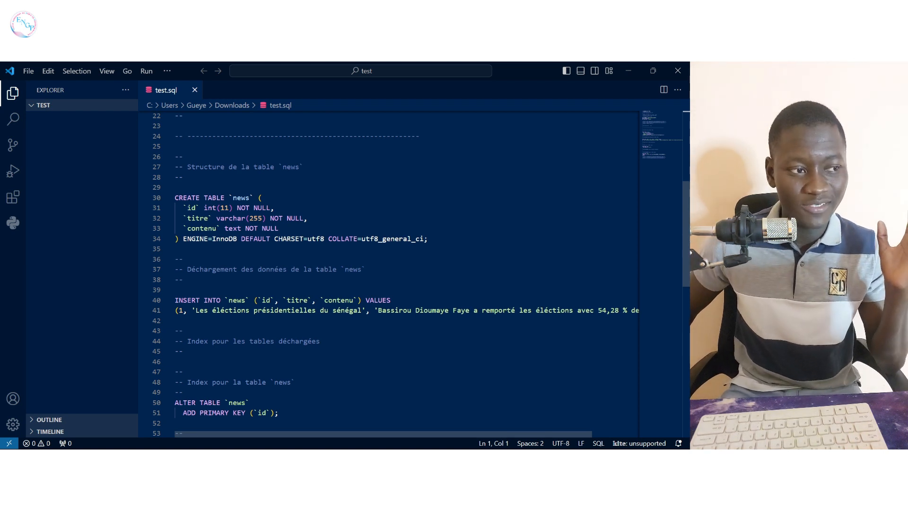
pyautogui.moveTo(183, 239); pyautogui.dragTo(175, 208)
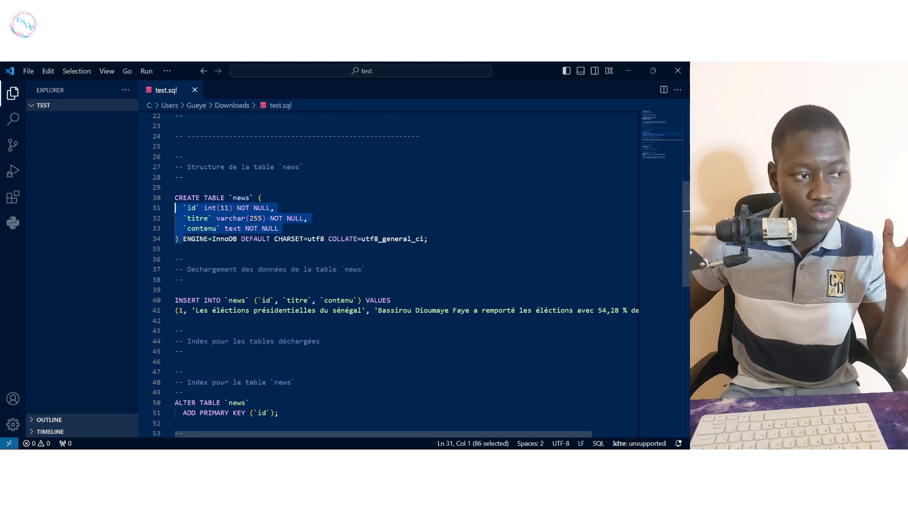
pyautogui.moveTo(639, 310); pyautogui.dragTo(175, 300)
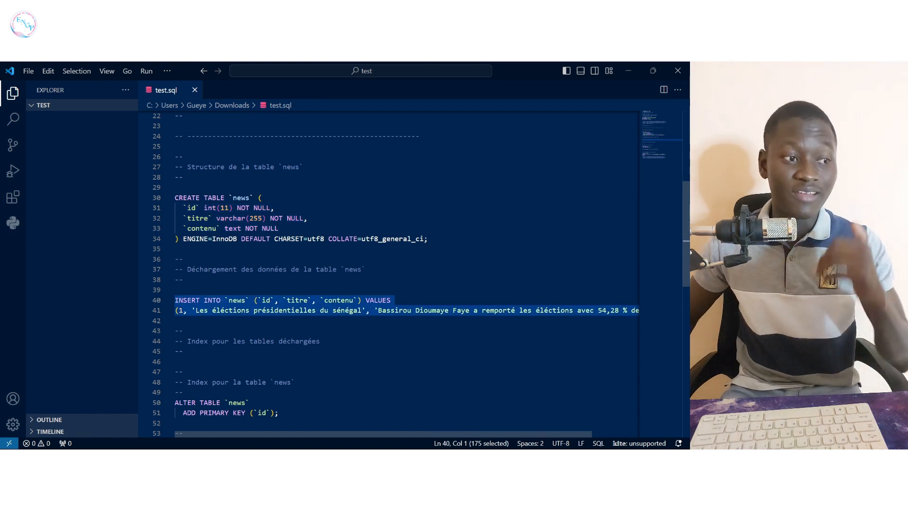
pyautogui.scroll(-4, 407, 275)
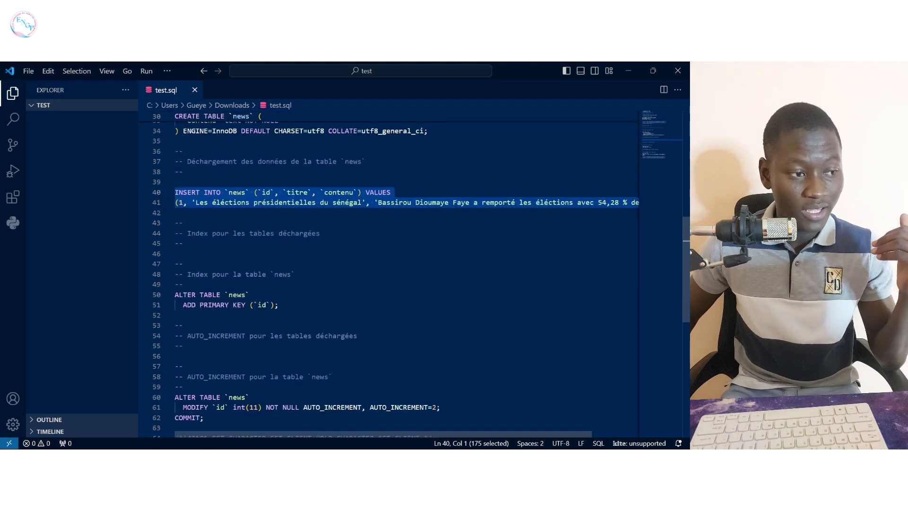
pyautogui.moveTo(199, 305); pyautogui.dragTo(279, 305)
pyautogui.scroll(-5, 280, 305)
pyautogui.scroll(5, 387, 274)
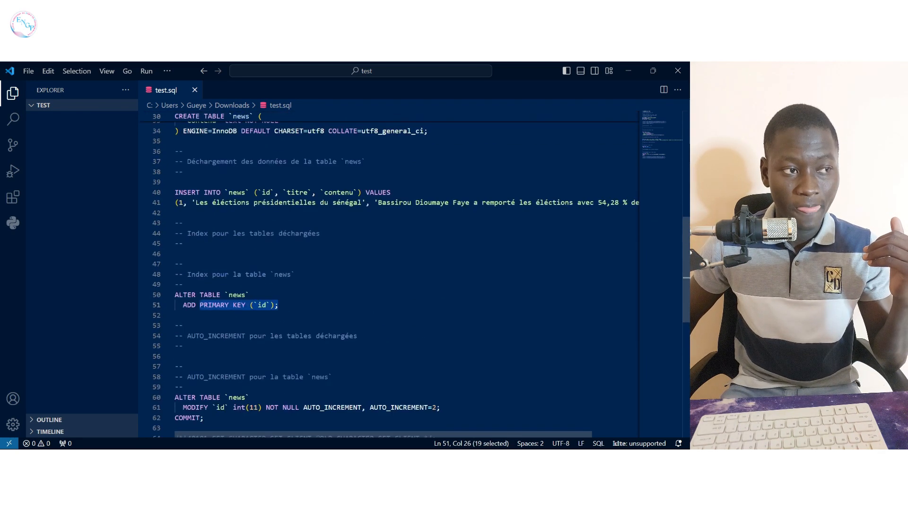
pyautogui.click(195, 90)
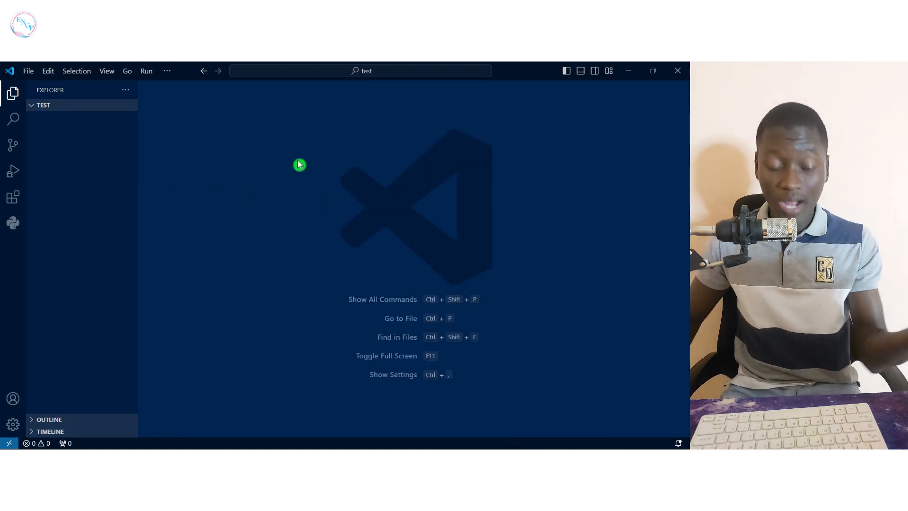
# Step: Return to phpMyAdmin and show the test database's structure page listing the news table
pyautogui.hotkey('alt', 'Tab')
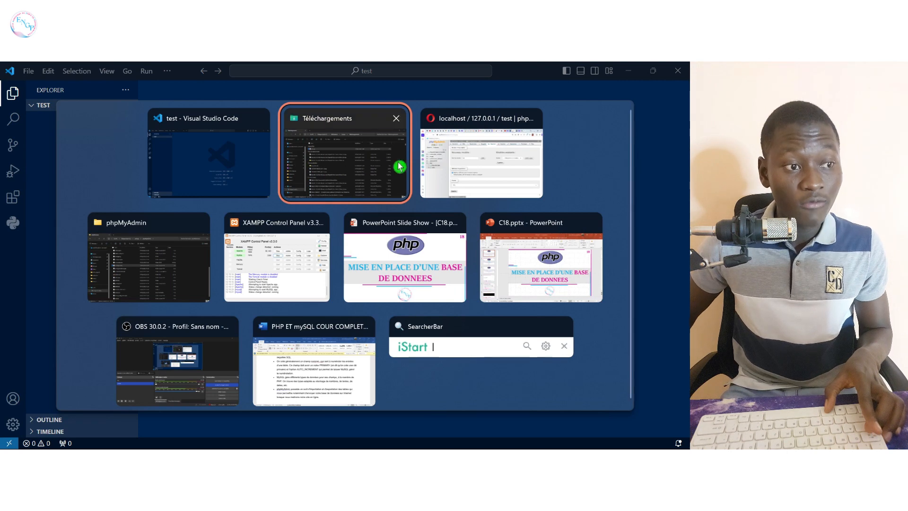
pyautogui.click(445, 151)
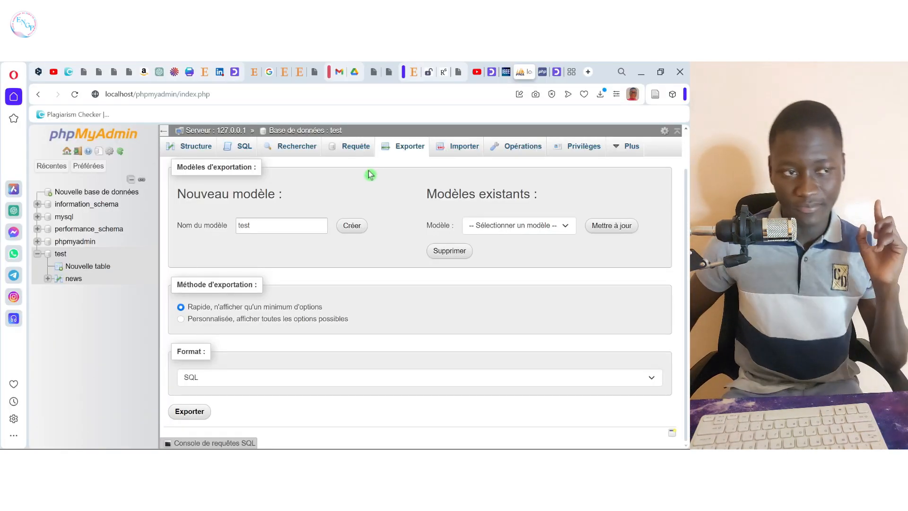
pyautogui.click(445, 149)
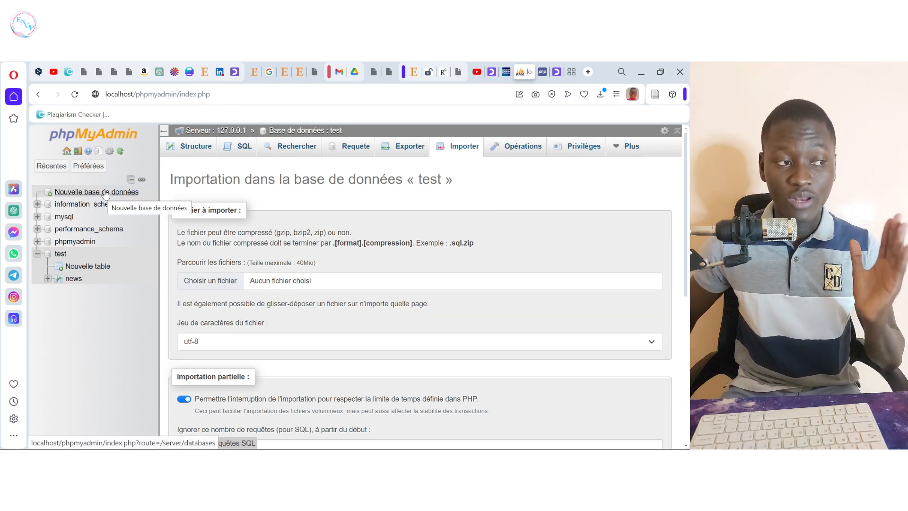
pyautogui.click(59, 254)
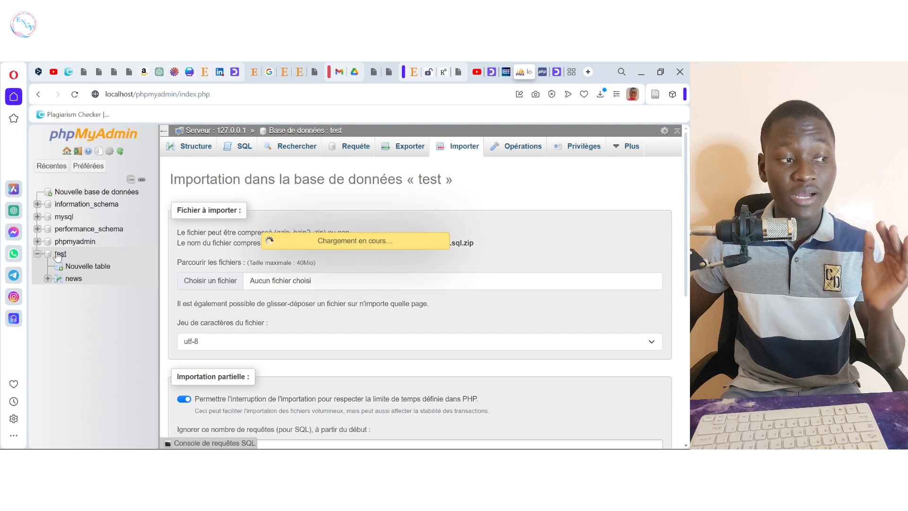
pyautogui.click(37, 254)
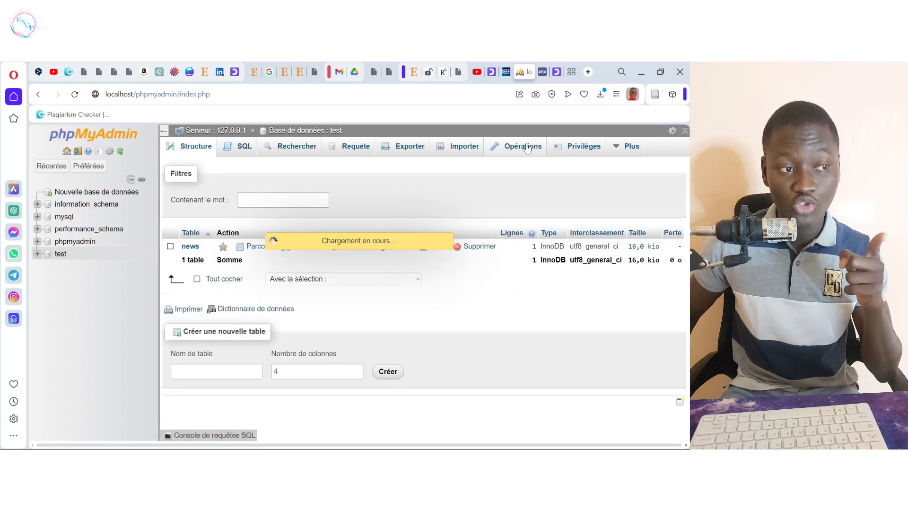
# Step: Look over the test database's Opérations page, then go back to its table list
pyautogui.click(528, 147)
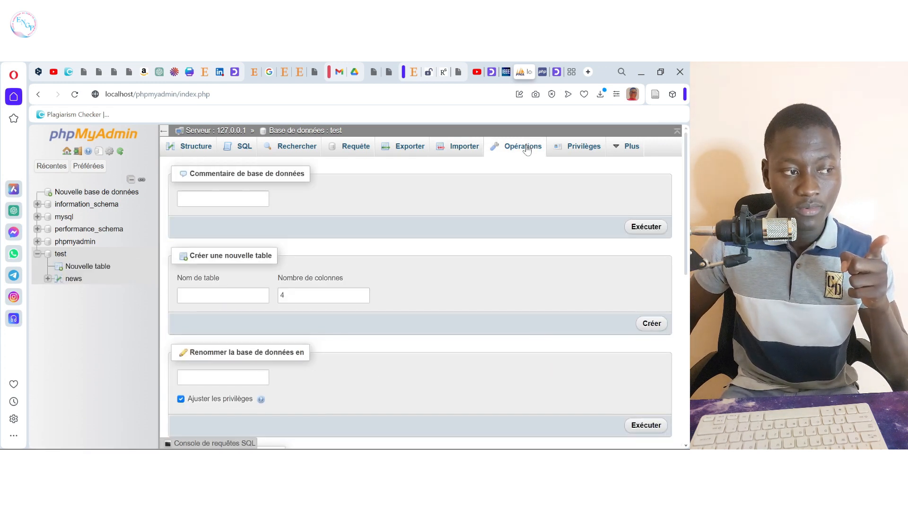
pyautogui.scroll(-5, 505, 249)
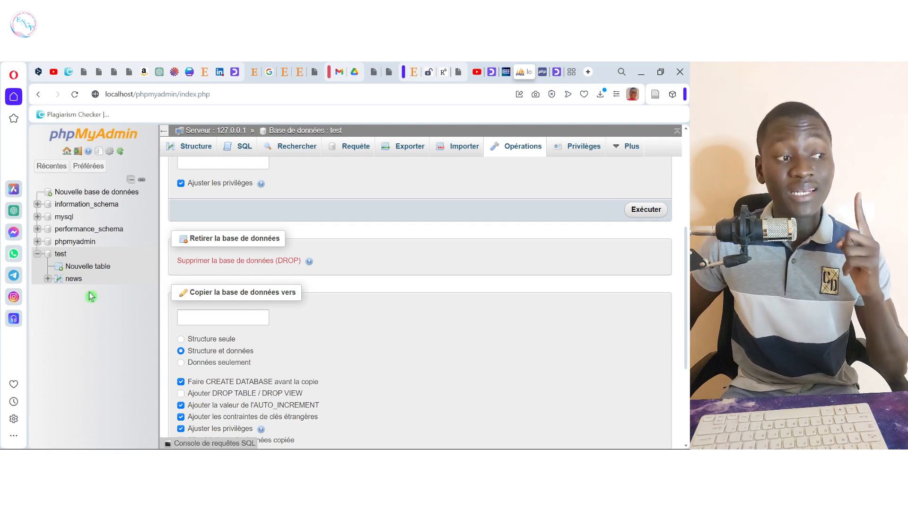
pyautogui.click(59, 254)
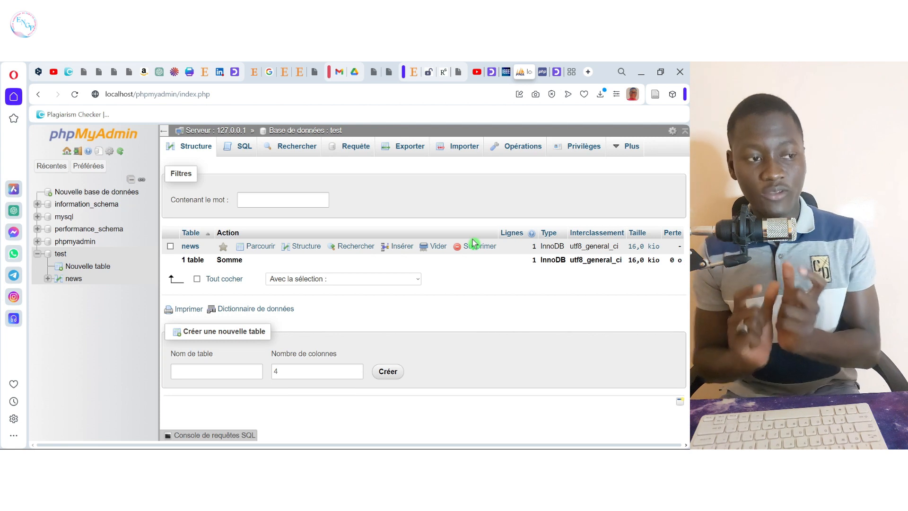
# Step: On the Opérations page, request 'Supprimer la base de données (DROP)' for the test database
pyautogui.click(519, 151)
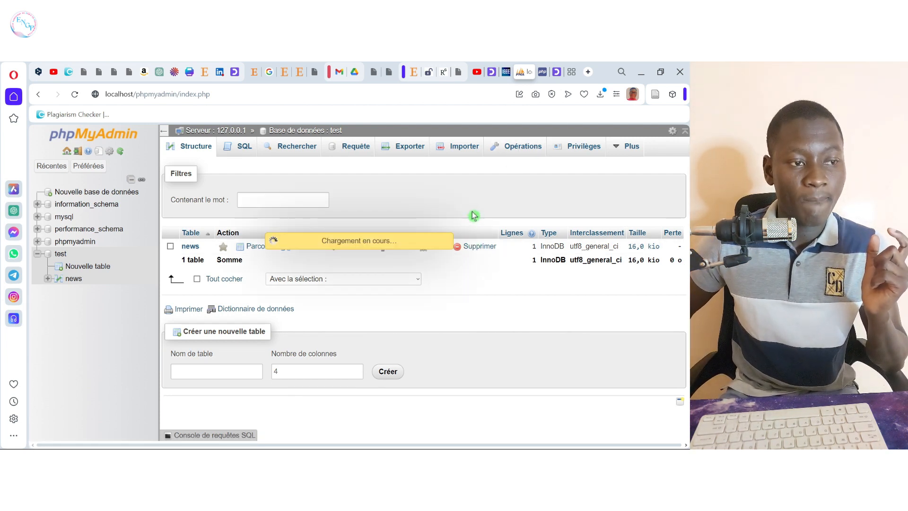
pyautogui.scroll(-3, 466, 261)
pyautogui.scroll(2, 467, 262)
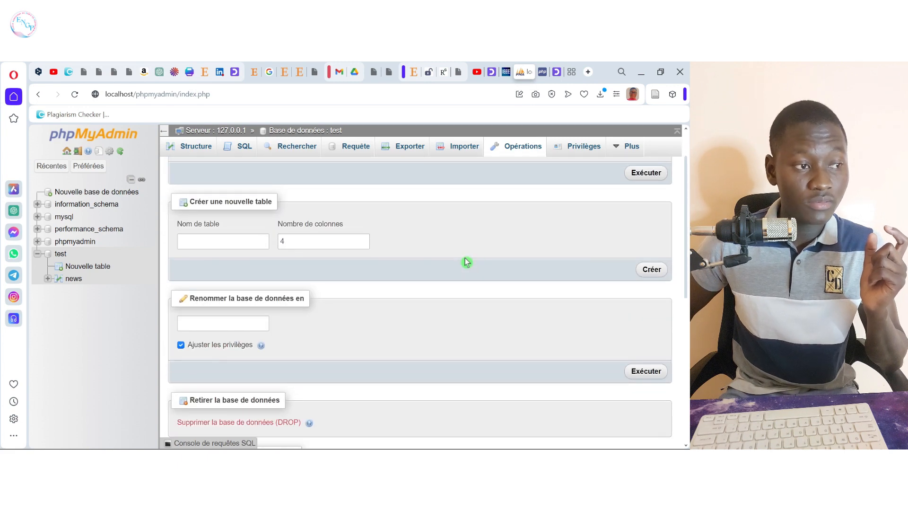
pyautogui.scroll(-1, 467, 262)
pyautogui.scroll(1, 467, 262)
pyautogui.scroll(1, 466, 262)
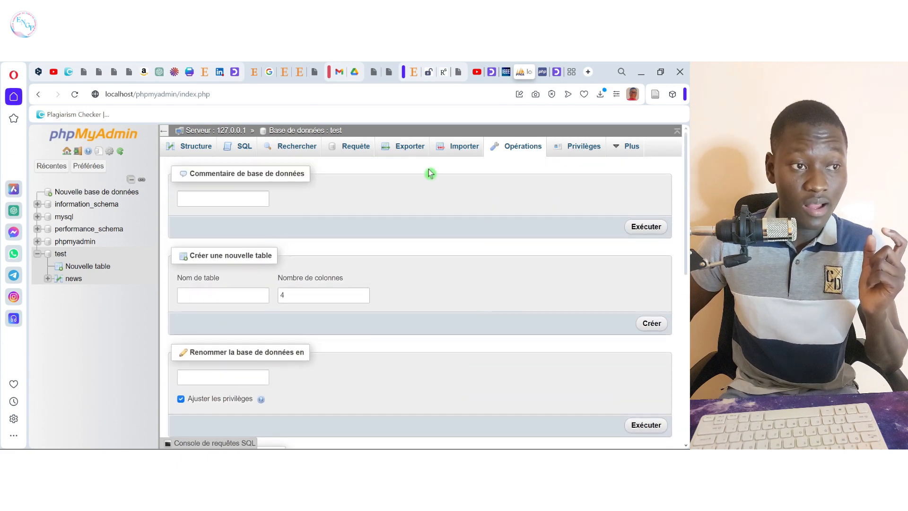
pyautogui.click(204, 296)
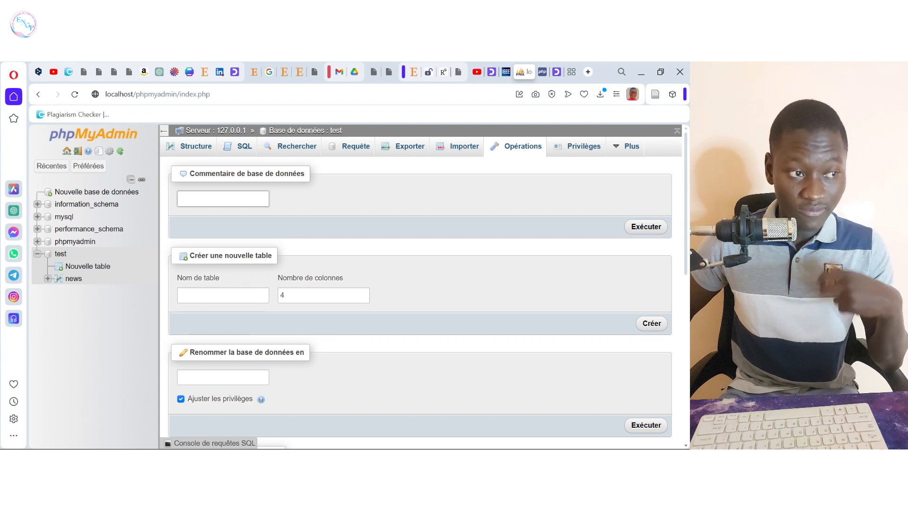
pyautogui.scroll(-1, 416, 295)
pyautogui.scroll(-3, 417, 297)
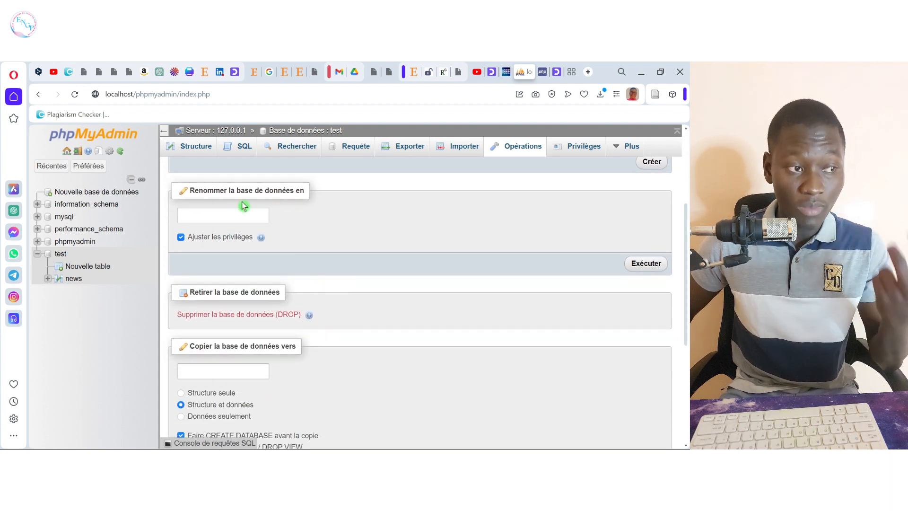
pyautogui.scroll(-1, 329, 248)
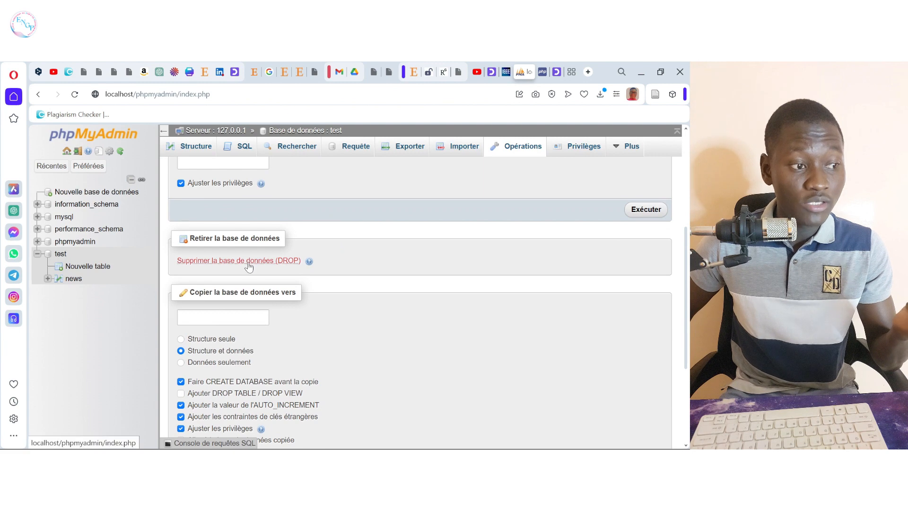
pyautogui.scroll(-2, 296, 362)
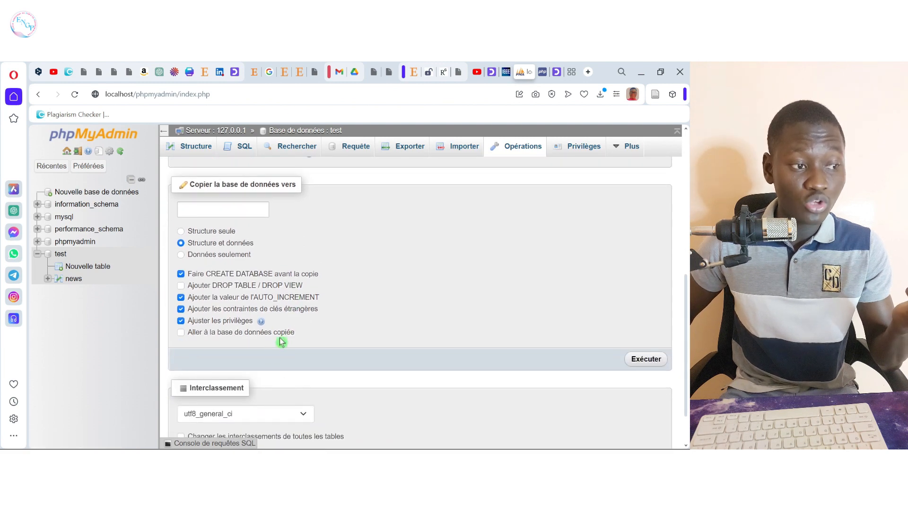
pyautogui.scroll(3, 281, 342)
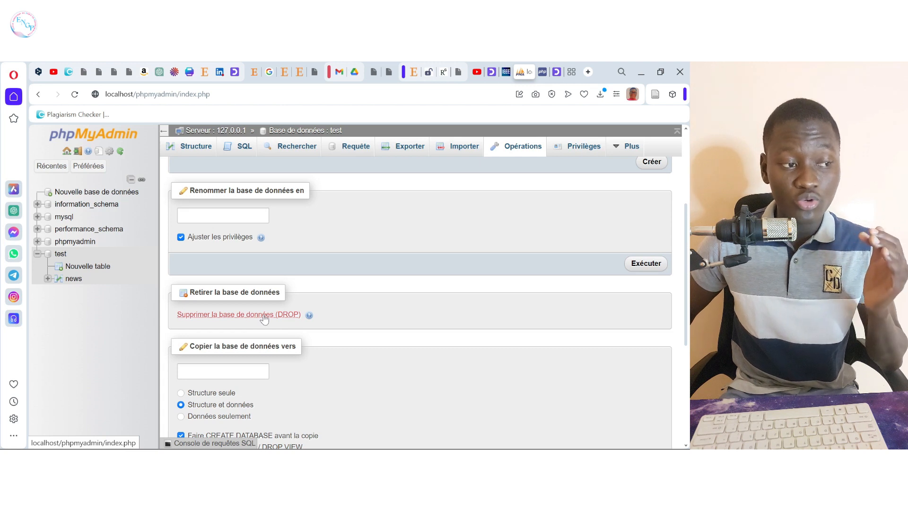
pyautogui.click(264, 317)
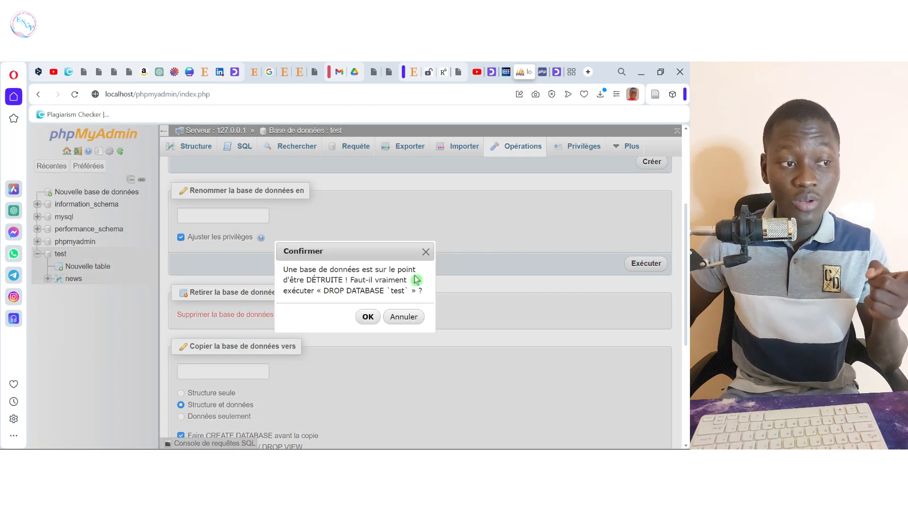
# Step: Confirm dropping test, then create a new empty database named 'test'
pyautogui.click(371, 317)
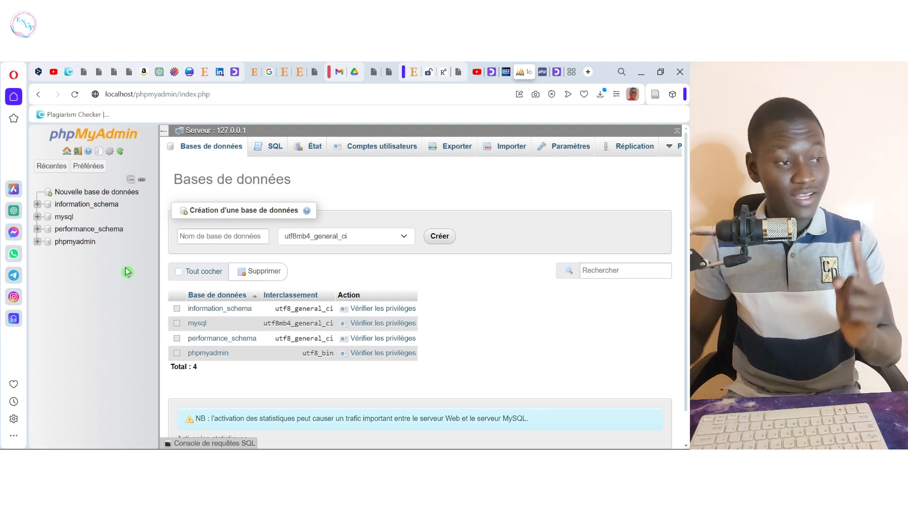
pyautogui.click(76, 193)
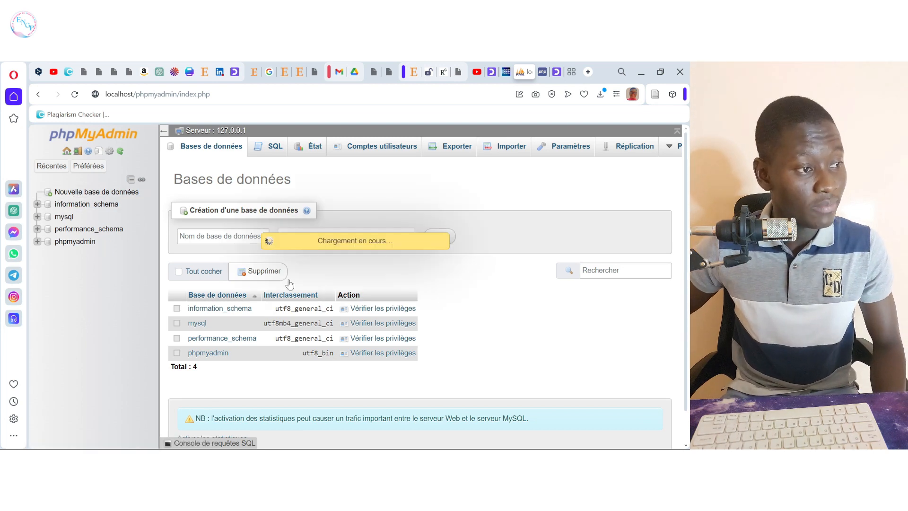
pyautogui.click(251, 237)
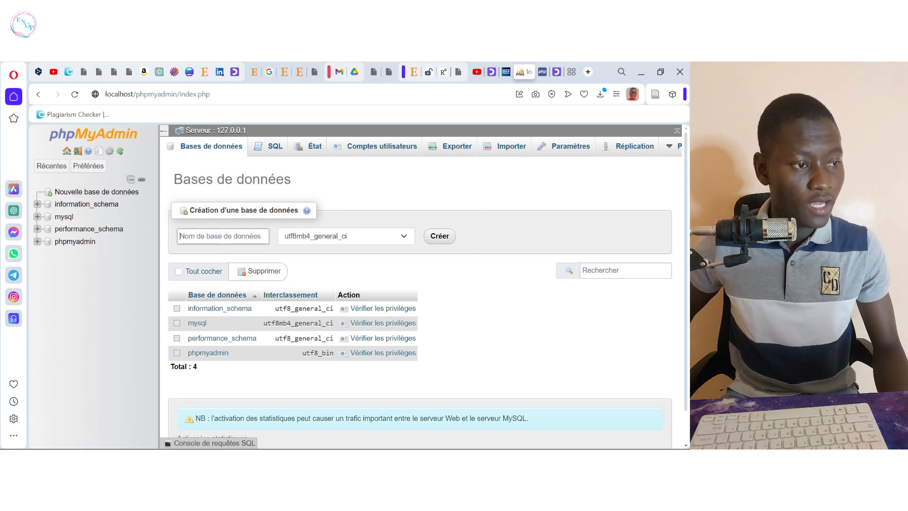
pyautogui.write('test')
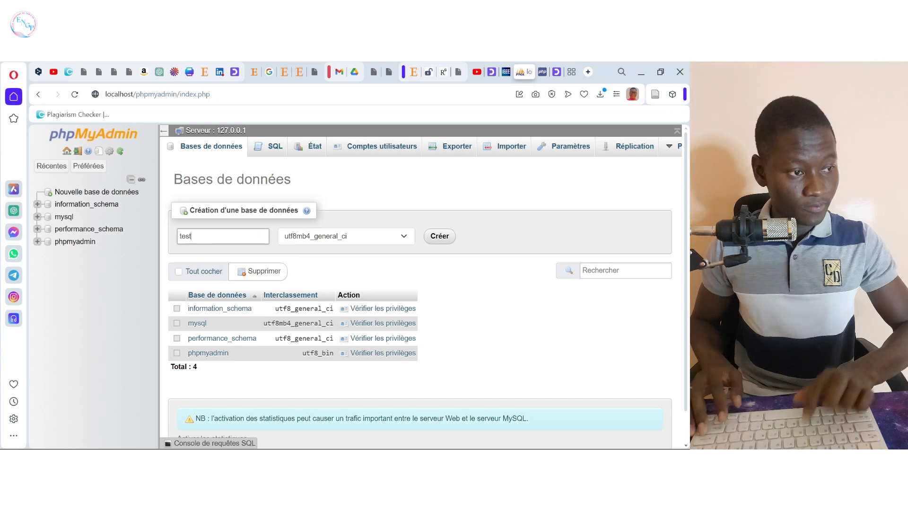
pyautogui.click(432, 236)
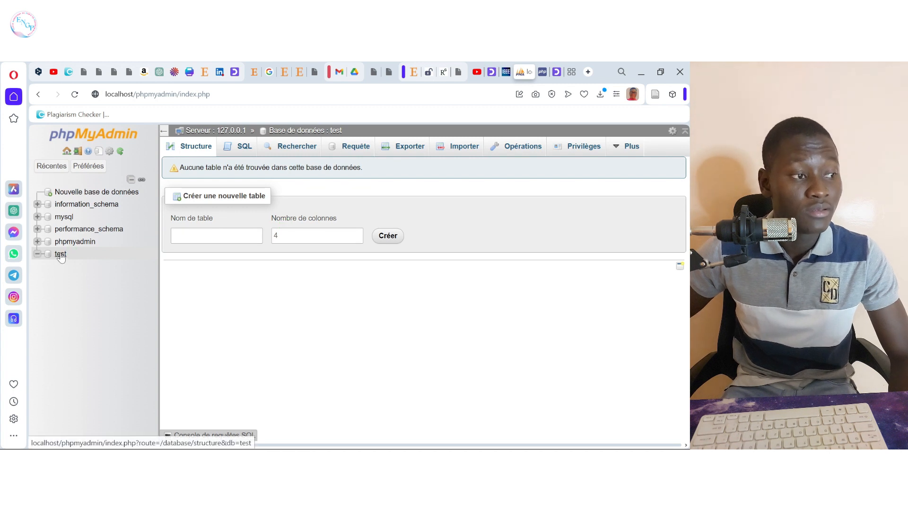
# Step: On the recreated test database's import page, choose test.sql from Téléchargements as the file
pyautogui.click(60, 254)
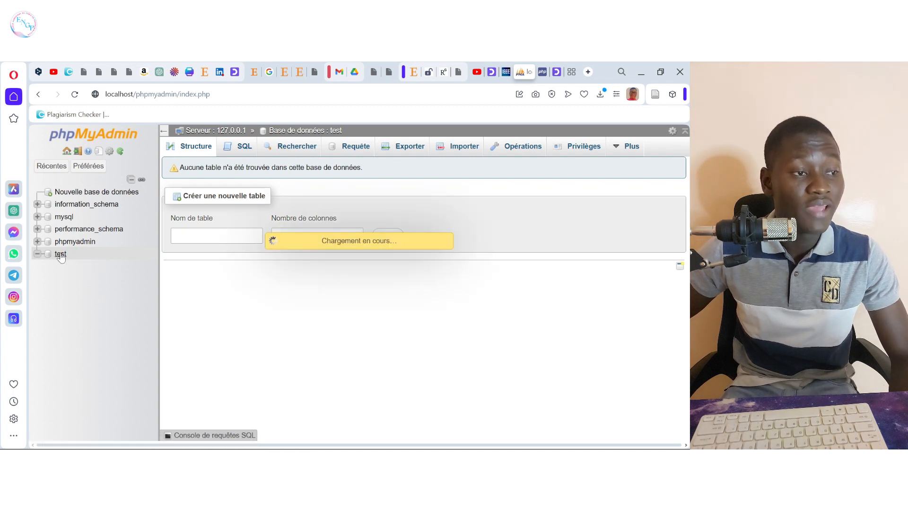
pyautogui.click(469, 155)
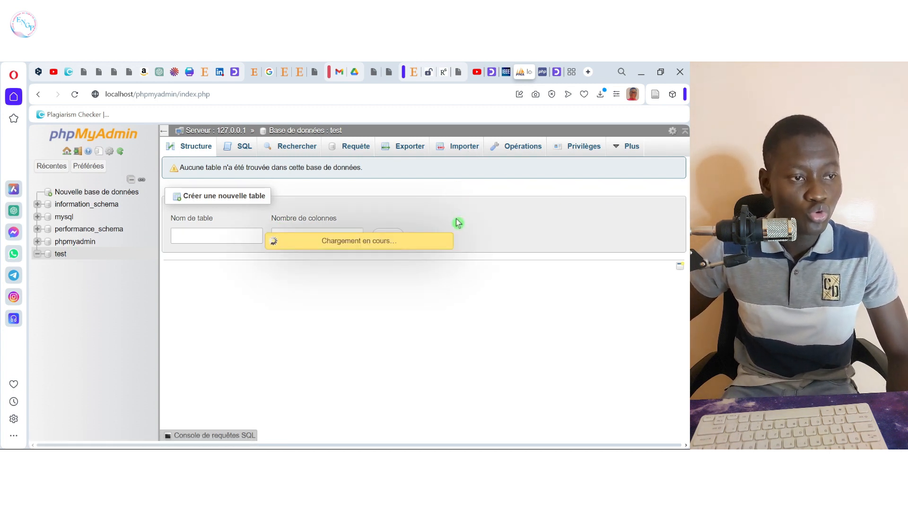
pyautogui.click(457, 153)
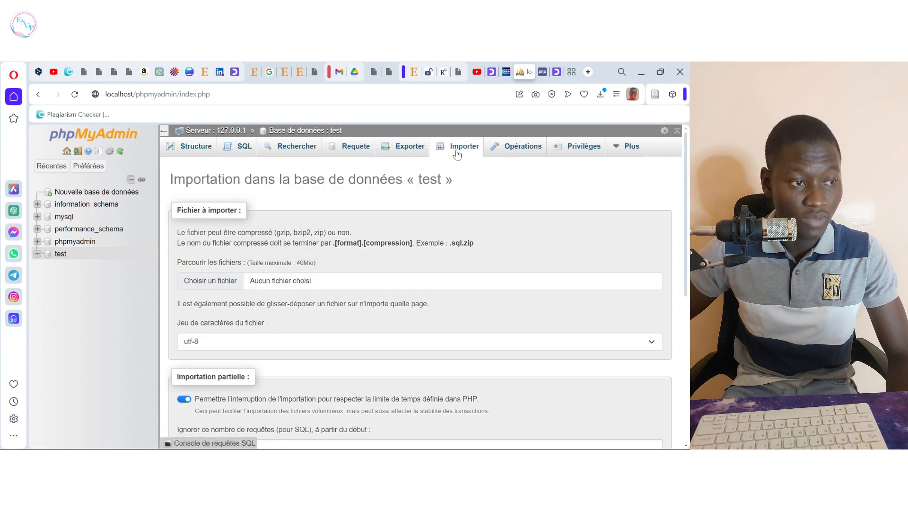
pyautogui.click(230, 285)
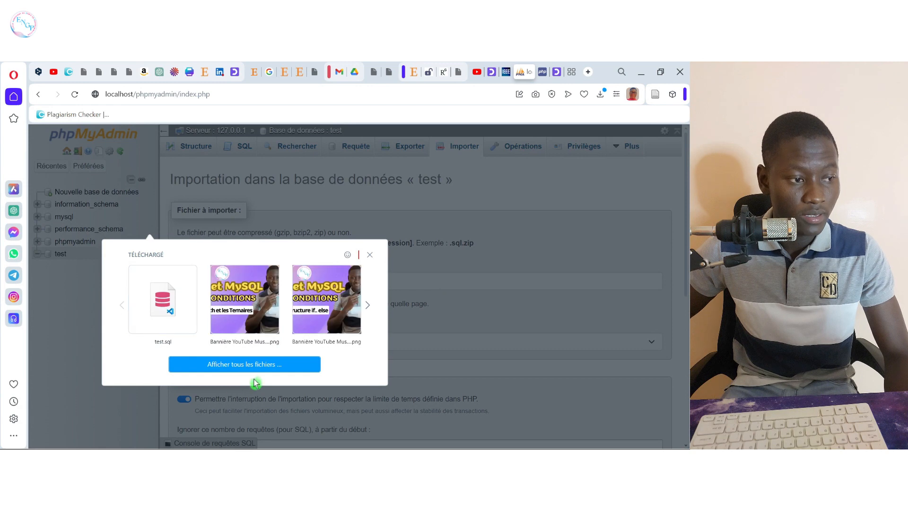
pyautogui.click(264, 364)
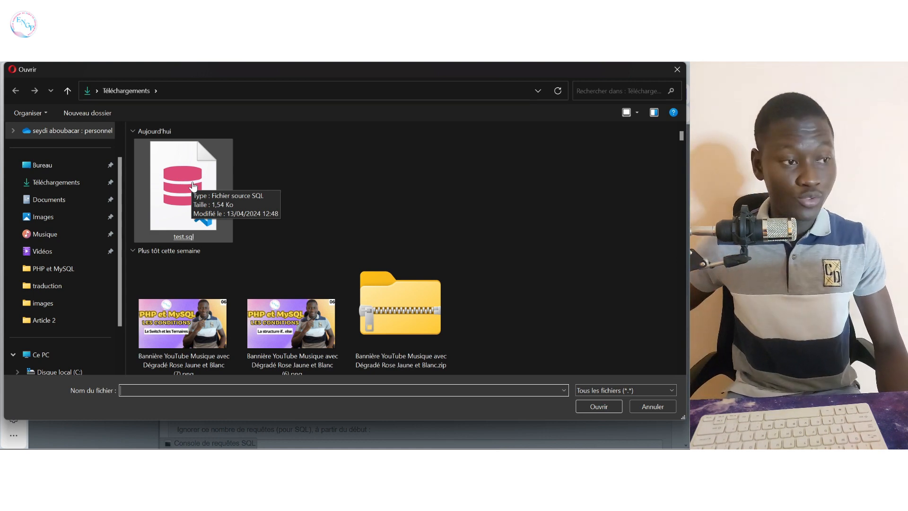
pyautogui.doubleClick(193, 185)
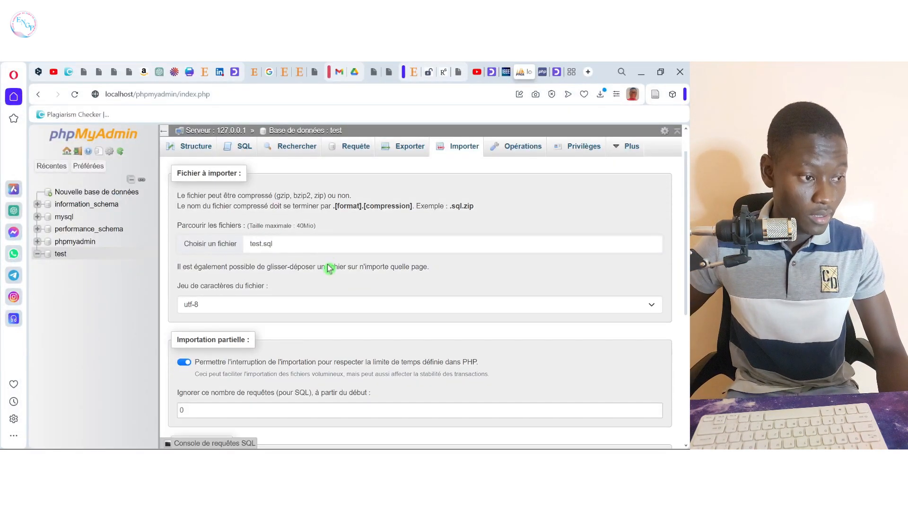
# Step: Leave the import format on SQL and submit the import of test.sql
pyautogui.scroll(-3, 330, 267)
pyautogui.scroll(2, 336, 271)
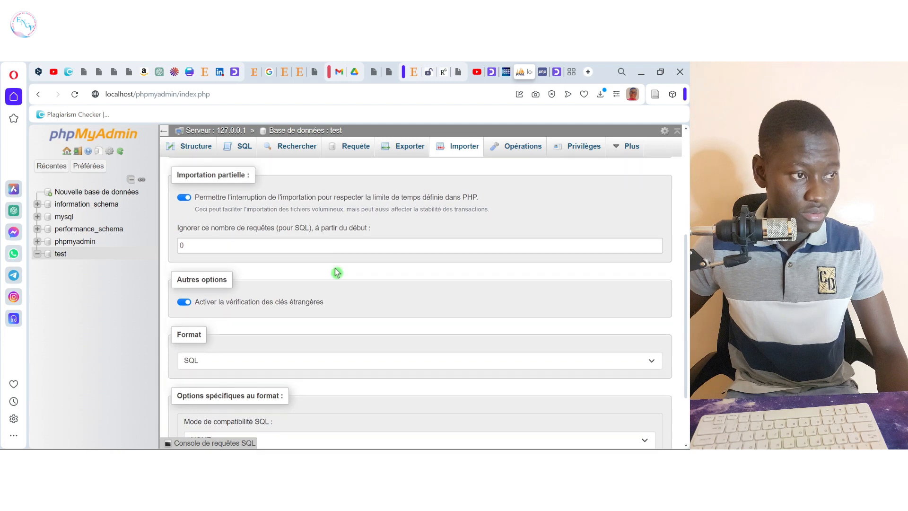
pyautogui.scroll(-2, 365, 271)
pyautogui.scroll(-2, 365, 270)
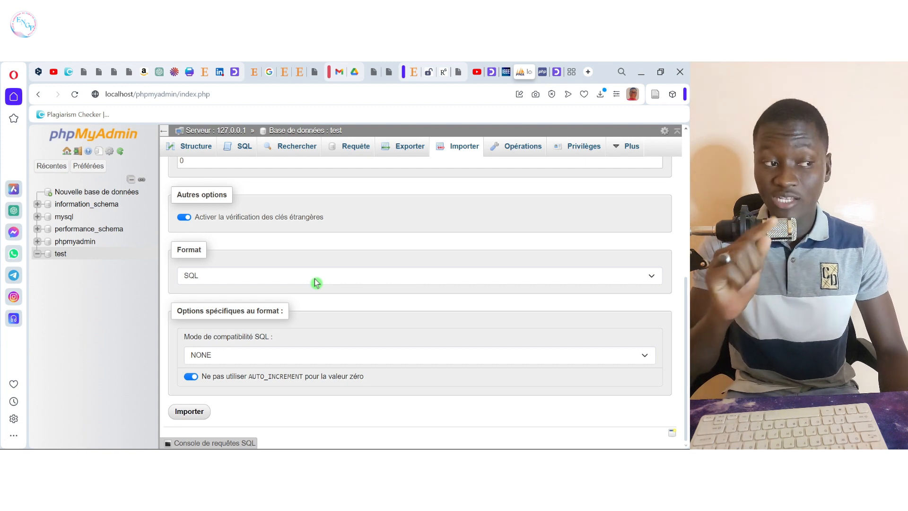
pyautogui.click(349, 278)
pyautogui.click(348, 276)
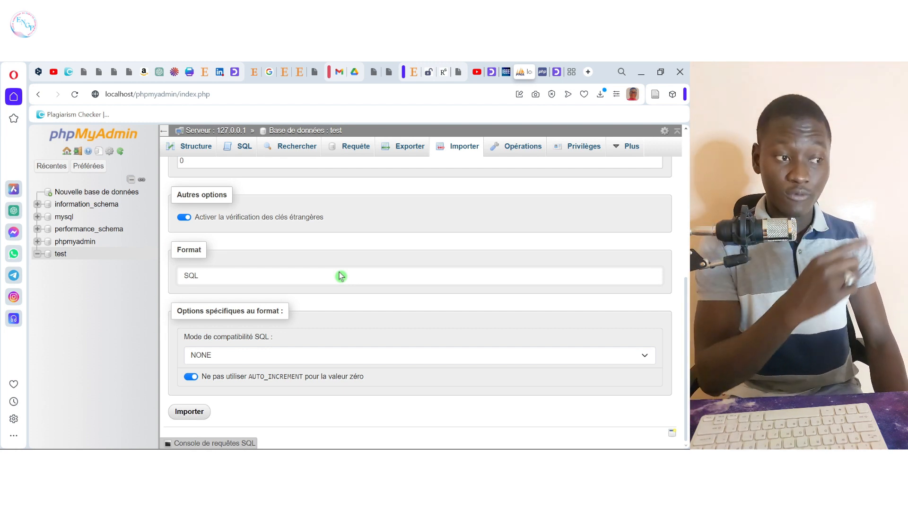
pyautogui.click(398, 278)
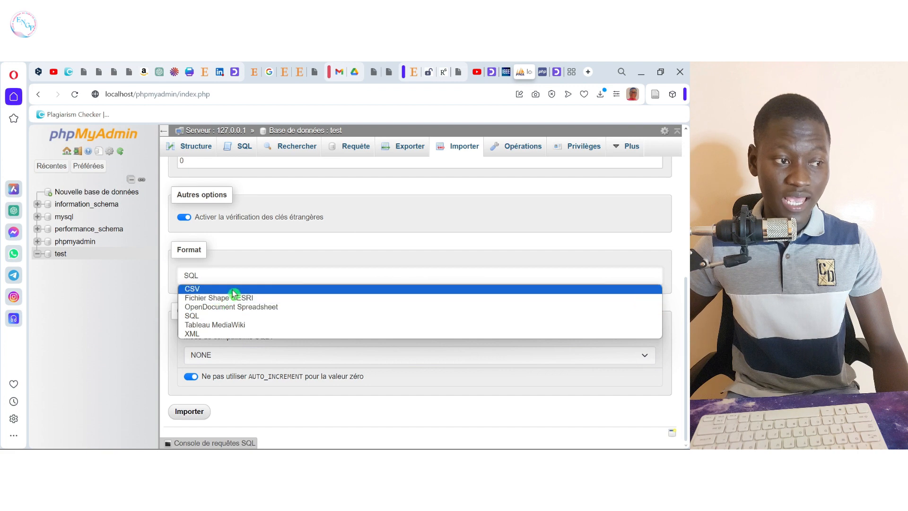
pyautogui.click(305, 275)
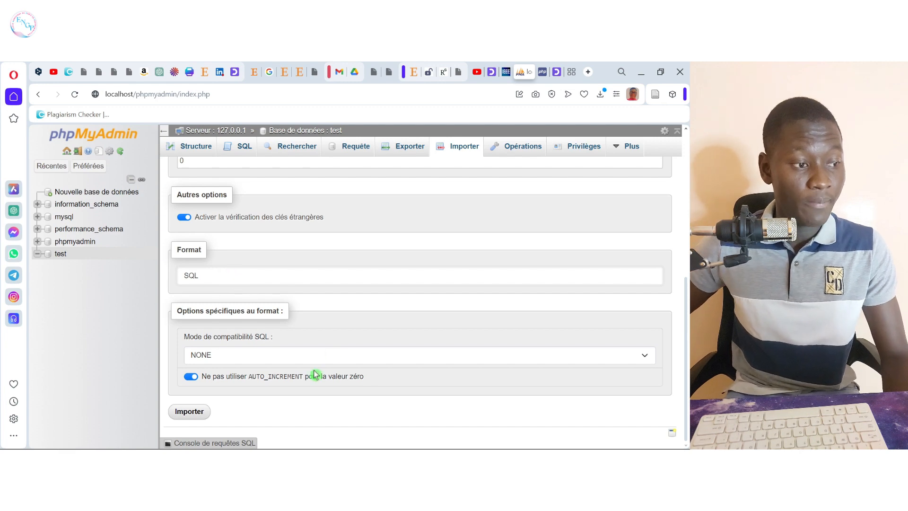
pyautogui.click(189, 412)
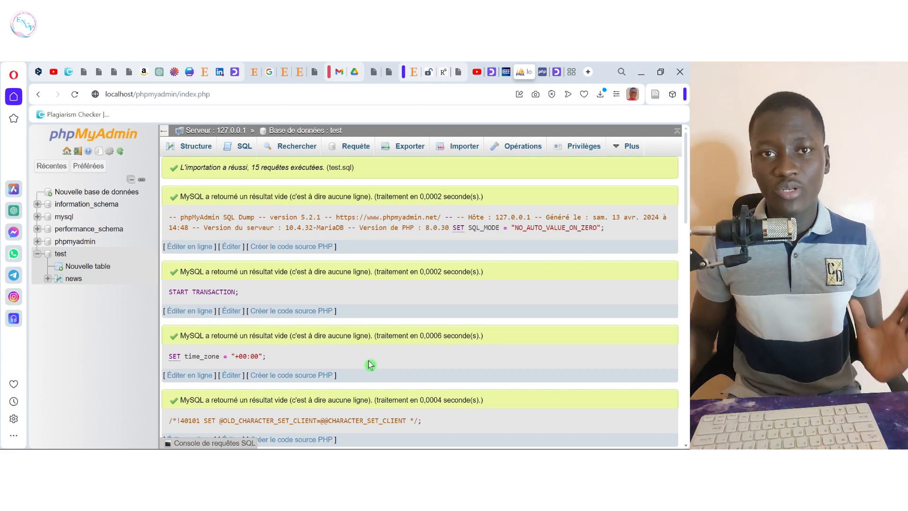
# Step: Review the 15-query import result, then advance the PowerPoint slide show to FIN
pyautogui.scroll(-5, 331, 279)
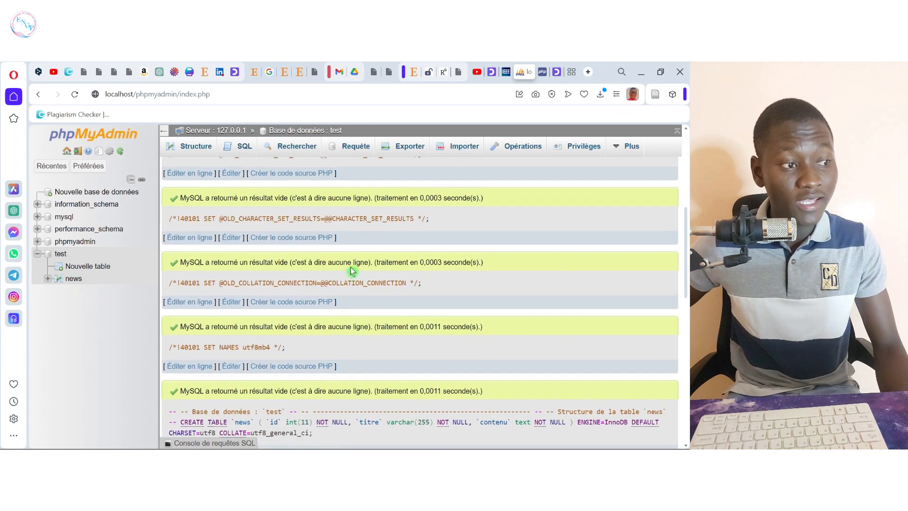
pyautogui.scroll(5, 358, 270)
pyautogui.scroll(-1, 360, 267)
pyautogui.scroll(1, 365, 263)
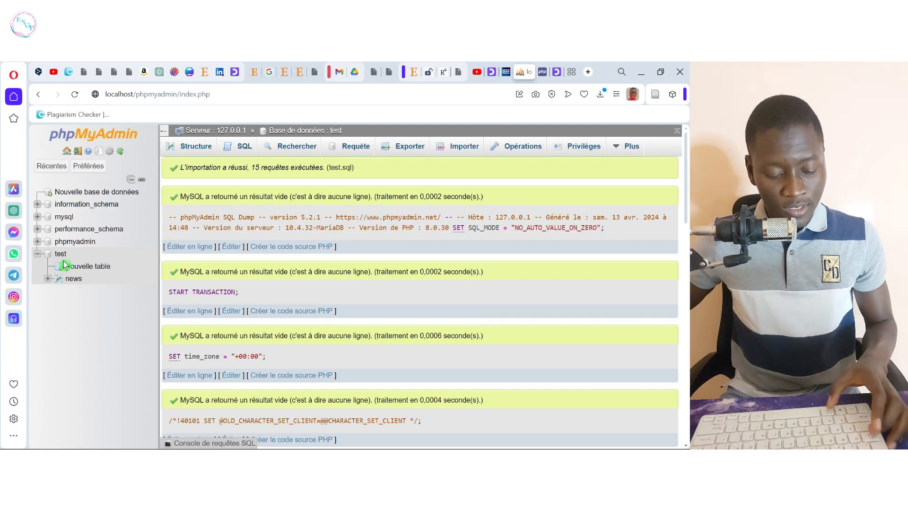
pyautogui.hotkey('alt', 'Tab')
pyautogui.hotkey('alt', 'Tab')
pyautogui.hotkey('alt', 'Tab')
pyautogui.hotkey('alt', 'Tab')
pyautogui.hotkey('alt', 'Tab')
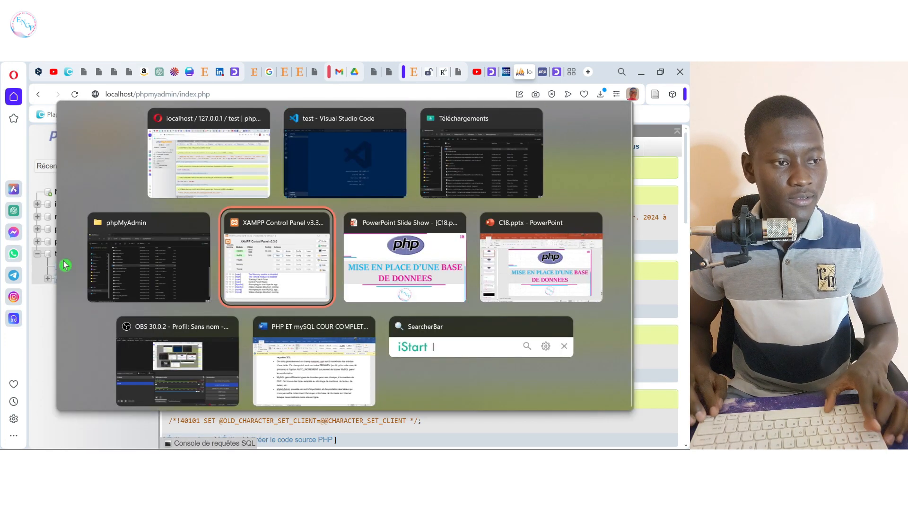
pyautogui.press('Right')
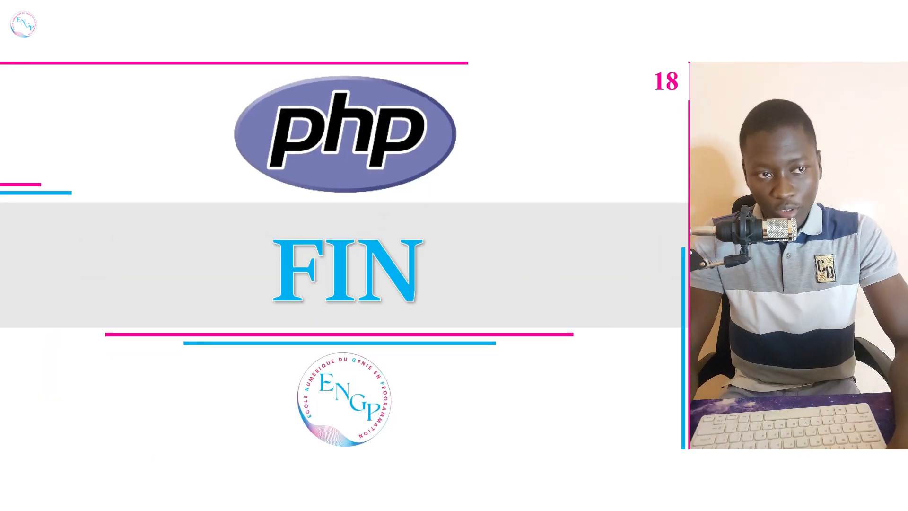